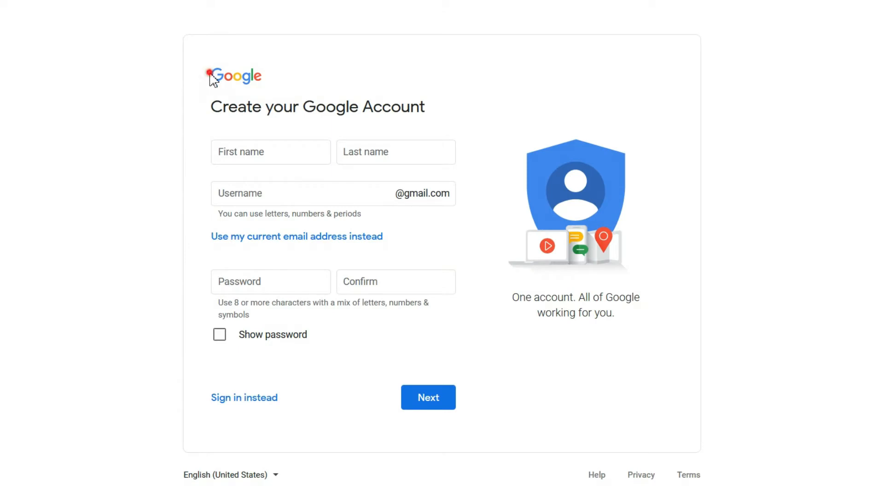
Step: Fill in the first name and last name on the Google Account sign-up form
{"action": "left_click", "coordinate": [210, 108]}
{"action": "left_click_drag", "start_coordinate": [223, 108], "coordinate": [446, 104]}
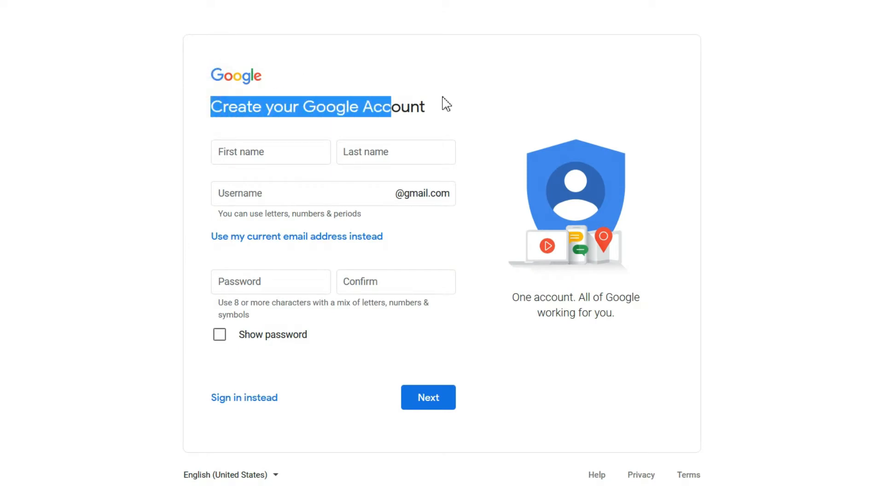
{"action": "left_click", "coordinate": [444, 99]}
{"action": "left_click", "coordinate": [255, 156]}
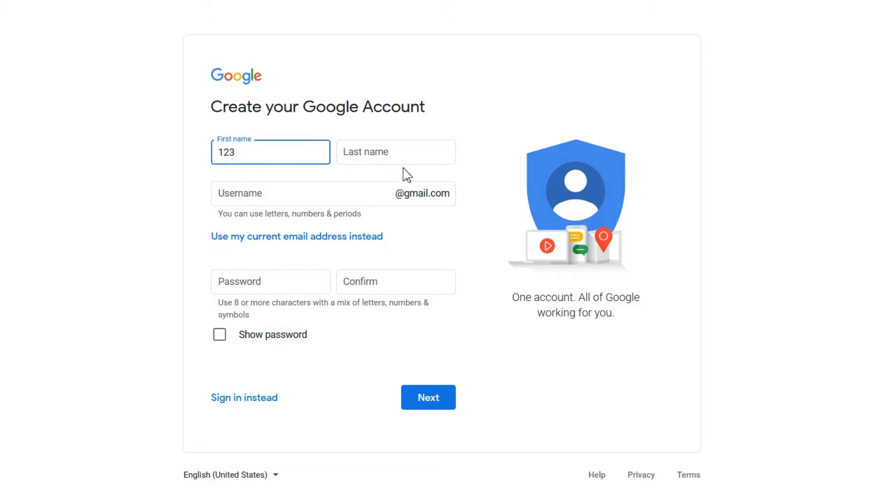
{"action": "left_click", "coordinate": [396, 152]}
{"action": "type", "text": "1236"}
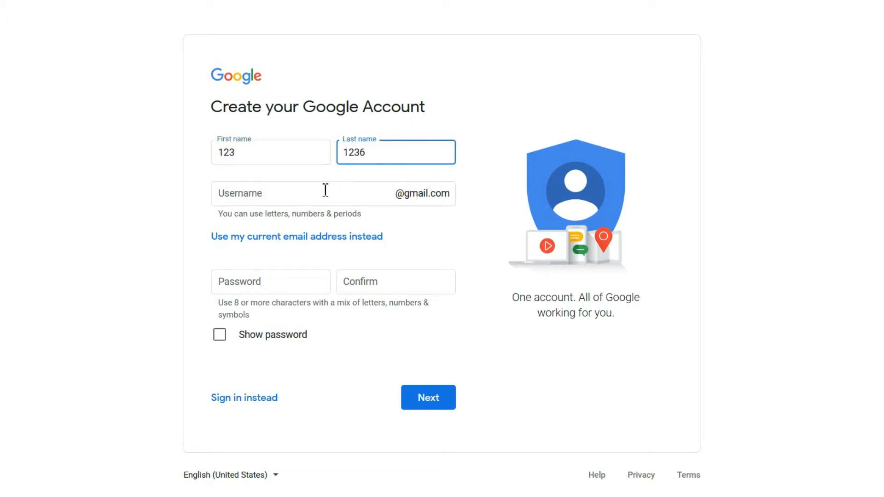
Step: Replace the username's trailing digits with letters so it validates
{"action": "left_click", "coordinate": [325, 189]}
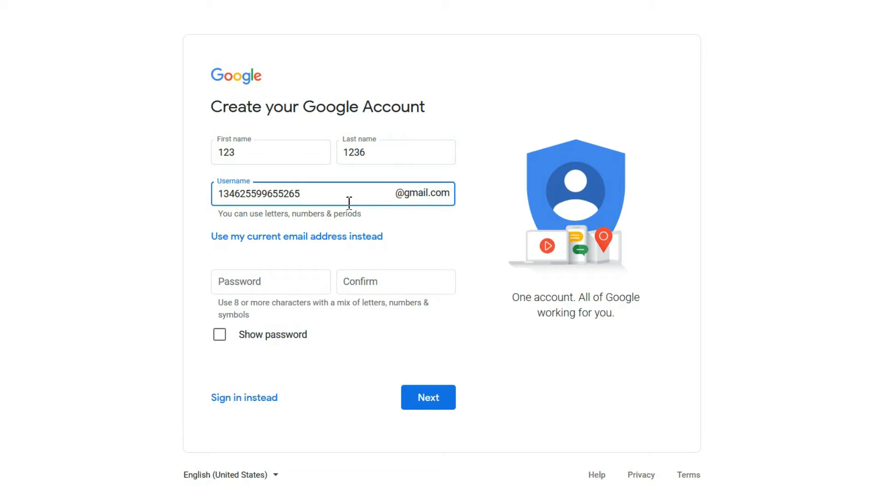
{"action": "left_click", "coordinate": [415, 227]}
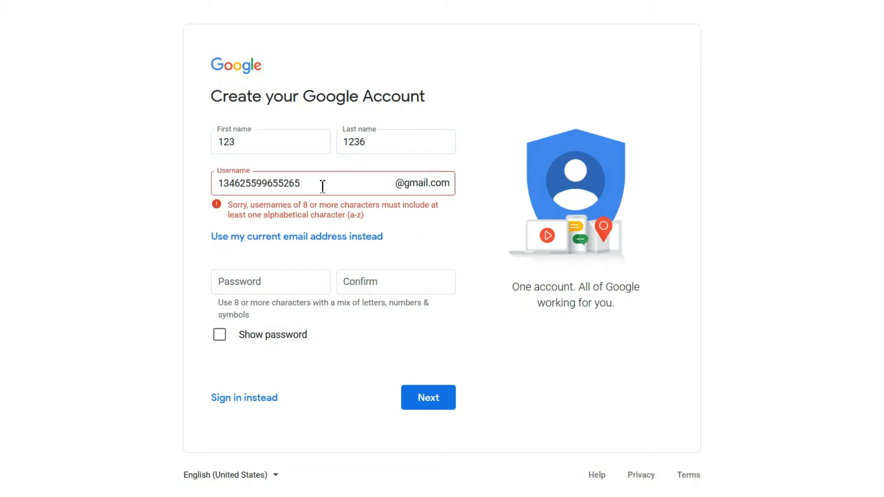
{"action": "left_click_drag", "start_coordinate": [300, 184], "coordinate": [259, 188]}
{"action": "type", "text": "sdsds"}
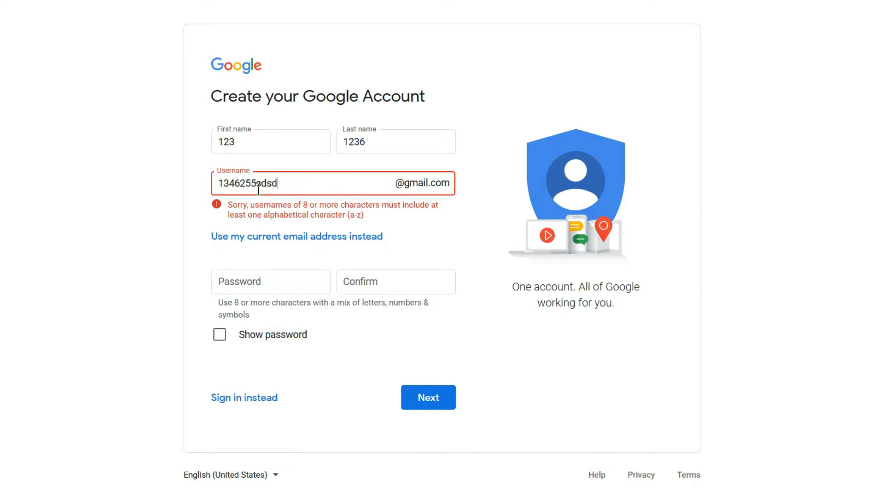
{"action": "left_click", "coordinate": [421, 237]}
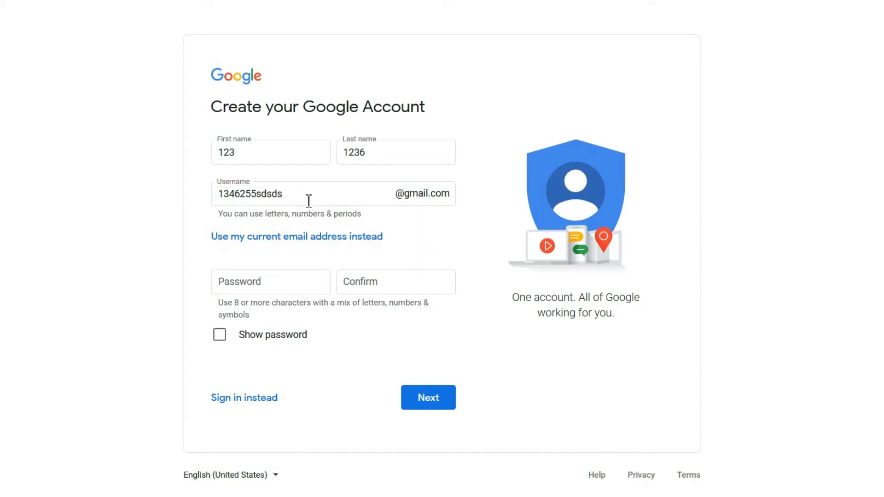
Step: Enter a matching password and confirmation, then submit the account details
{"action": "left_click", "coordinate": [271, 283]}
{"action": "type", "text": "1"}
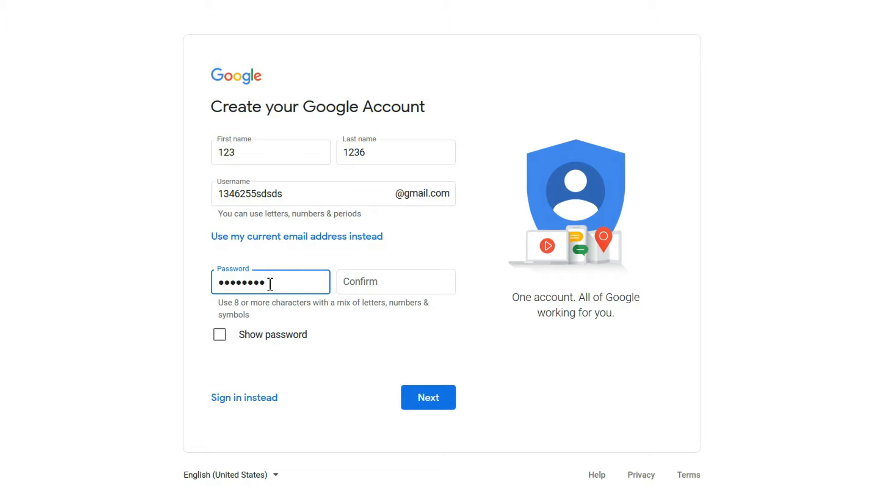
{"action": "left_click", "coordinate": [341, 281]}
{"action": "type", "text": "1234567"}
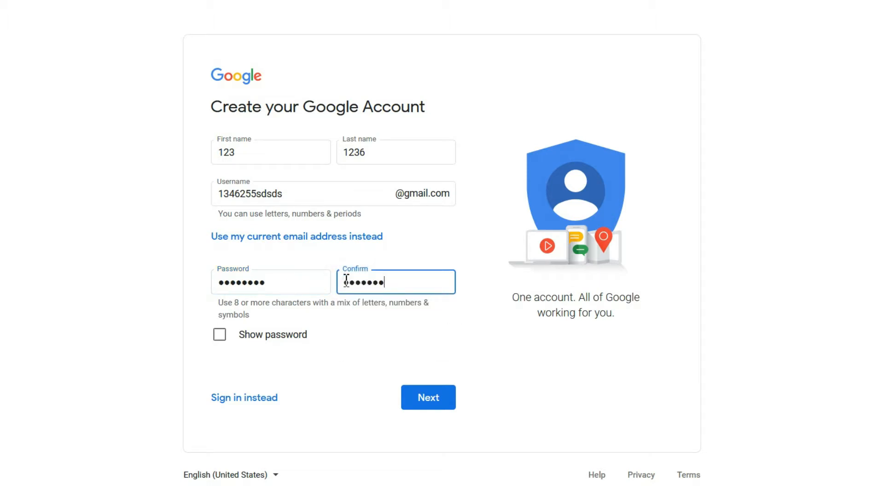
{"action": "left_click", "coordinate": [335, 335]}
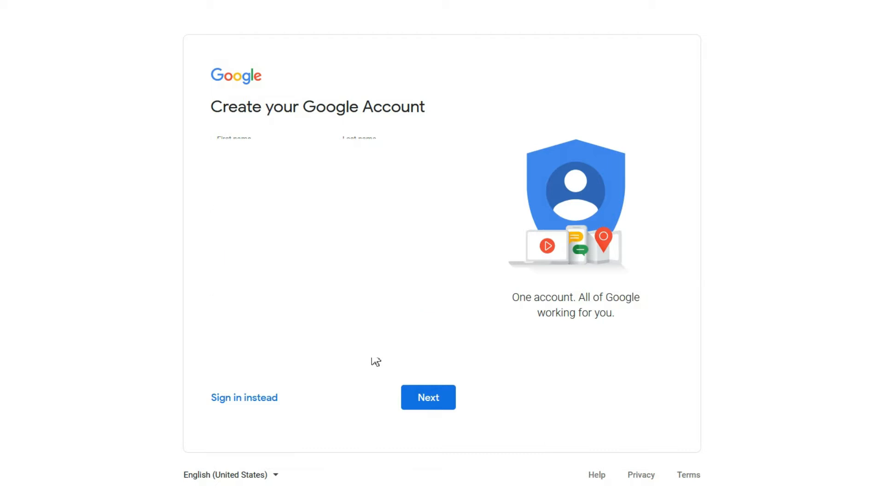
{"action": "left_click", "coordinate": [422, 399]}
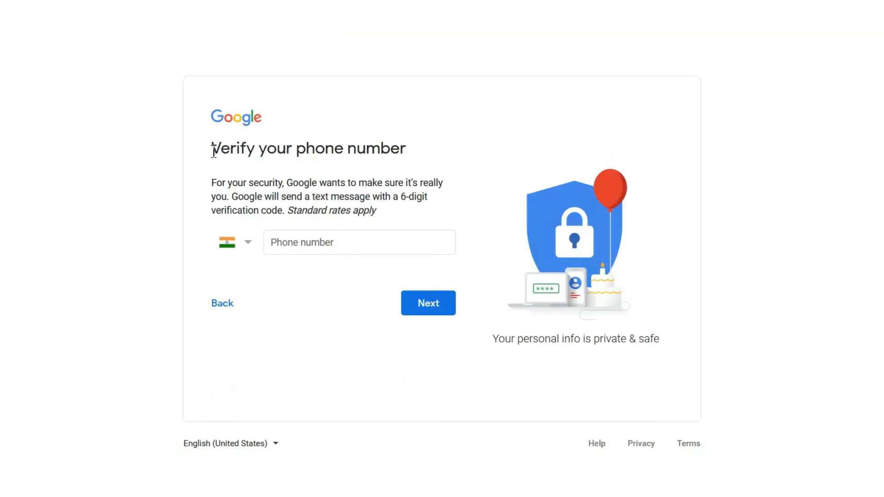
Step: Enter the phone number, request a code, and submit the six-digit texted verification code
{"action": "left_click_drag", "start_coordinate": [213, 149], "coordinate": [450, 154]}
{"action": "left_click", "coordinate": [444, 148]}
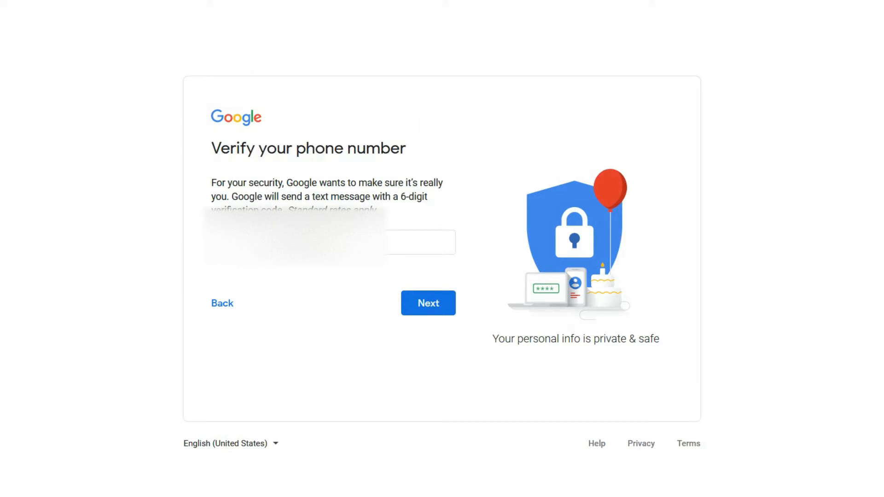
{"action": "left_click", "coordinate": [324, 241]}
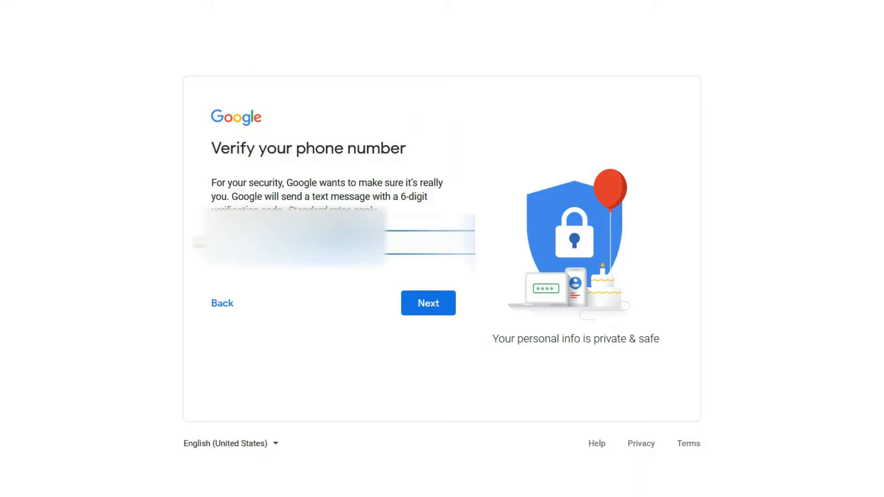
{"action": "left_click", "coordinate": [324, 281]}
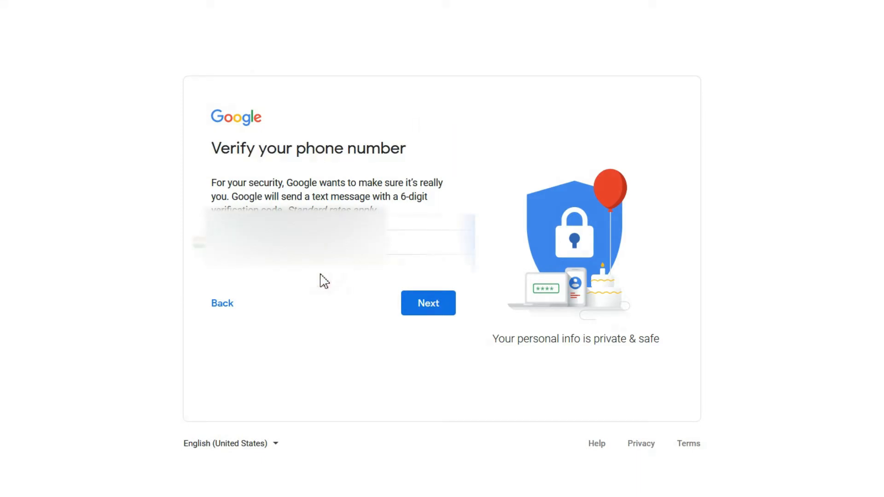
{"action": "left_click", "coordinate": [426, 302]}
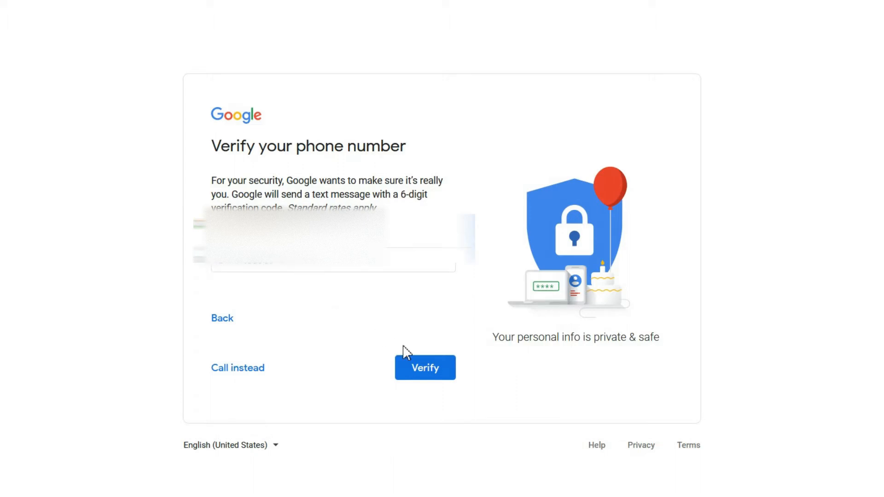
{"action": "left_click", "coordinate": [421, 368]}
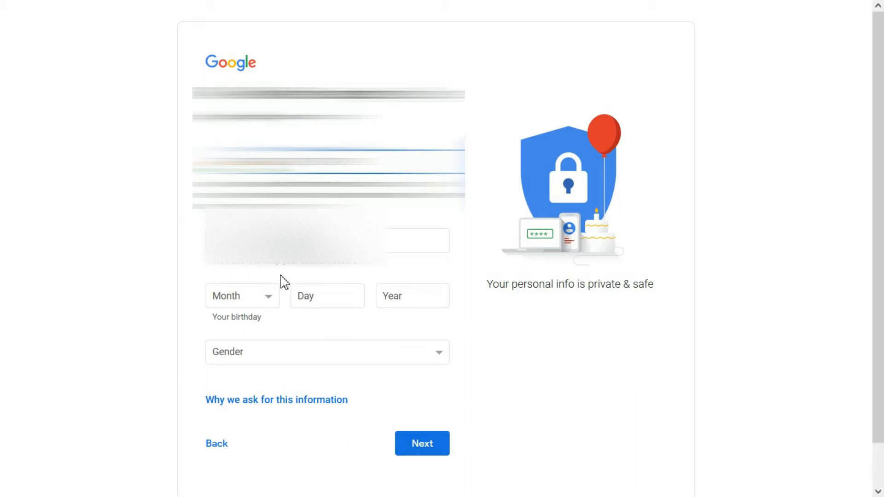
Step: Set the gender to Female in the basic information form
{"action": "left_click", "coordinate": [247, 249]}
{"action": "left_click", "coordinate": [256, 266]}
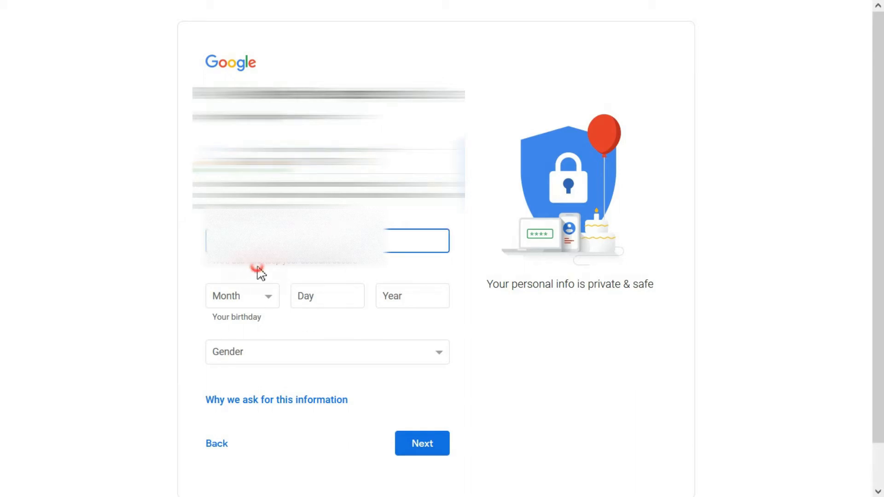
{"action": "left_click", "coordinate": [310, 364]}
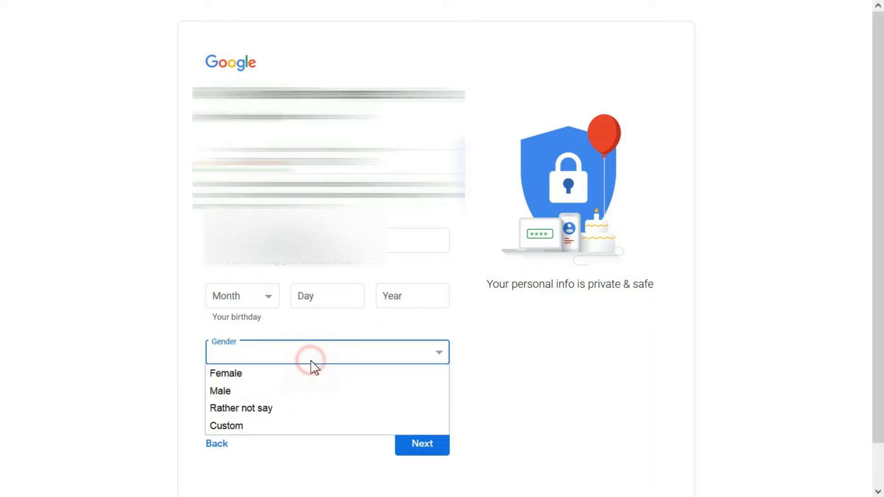
{"action": "left_click", "coordinate": [269, 390]}
{"action": "left_click", "coordinate": [274, 359]}
{"action": "left_click", "coordinate": [275, 373]}
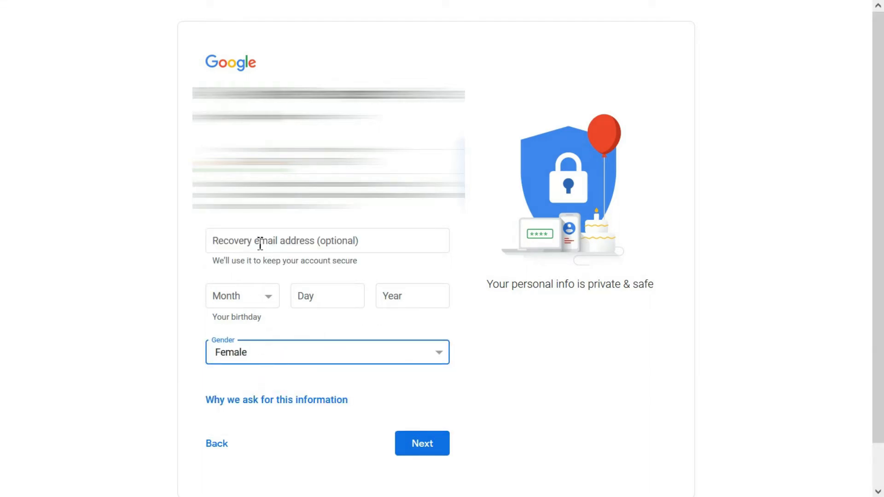
Step: Leave the recovery email blank, continue, and choose 'Yes, I'm in' for the phone number
{"action": "left_click", "coordinate": [261, 244]}
{"action": "left_click", "coordinate": [200, 270]}
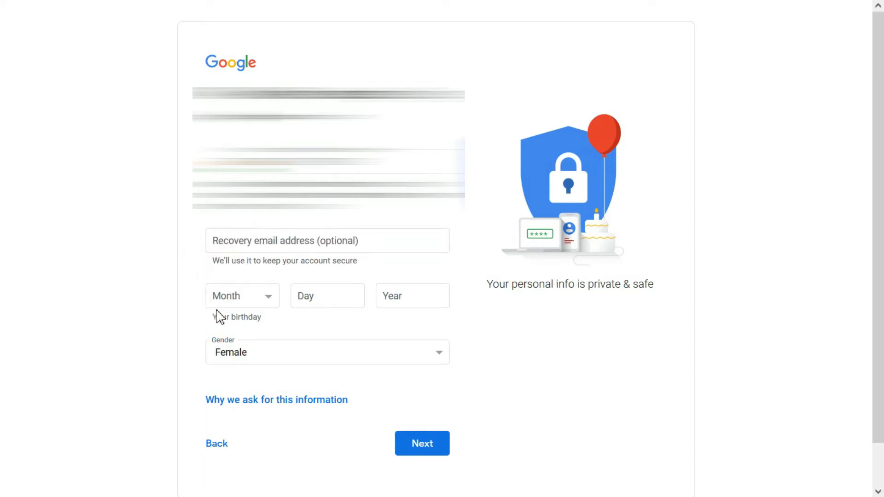
{"action": "left_click", "coordinate": [420, 447]}
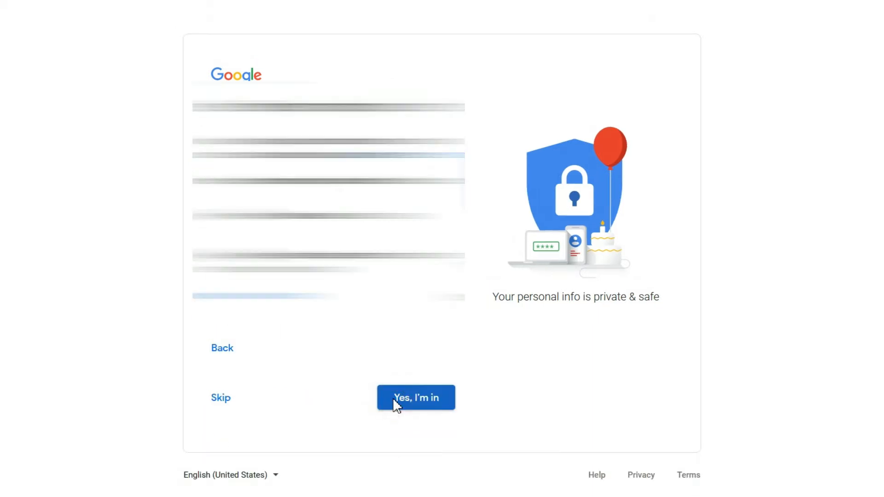
{"action": "left_click", "coordinate": [400, 401]}
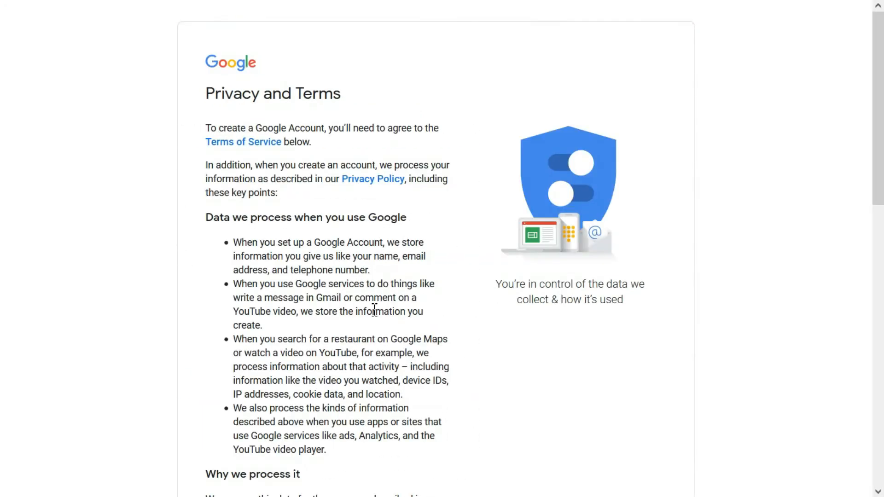
Step: Agree to the Privacy and Terms, then launch YouTube from the Google apps list
{"action": "scroll", "coordinate": [374, 313], "scroll_direction": "down", "scroll_amount": 15}
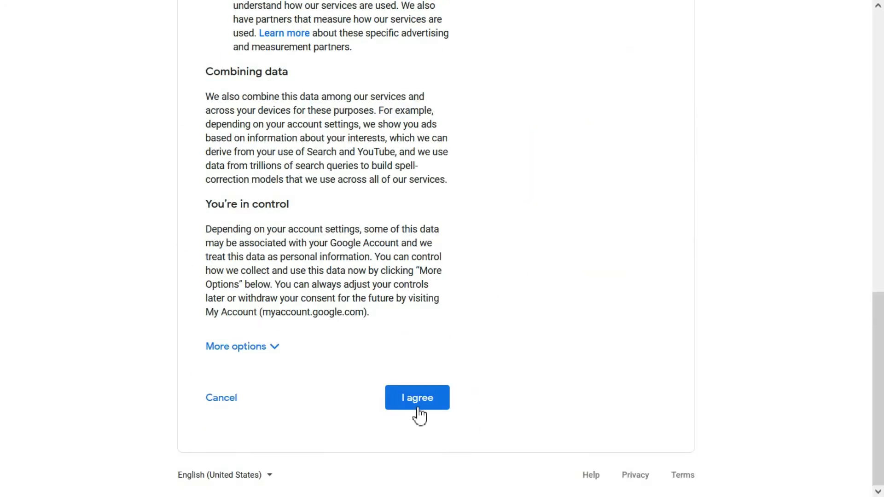
{"action": "left_click", "coordinate": [418, 408]}
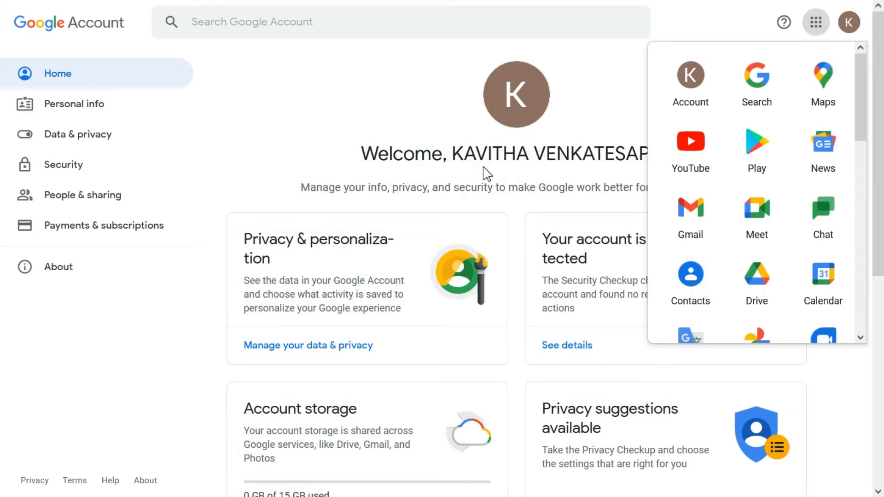
{"action": "left_click", "coordinate": [694, 159]}
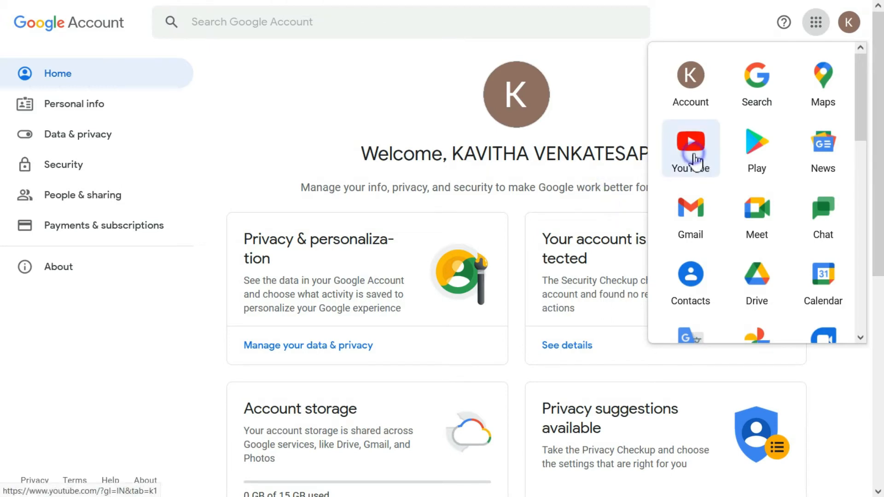
Step: Reach Settings > Your channels via the avatar menu's Switch account and View all channels
{"action": "right_click", "coordinate": [695, 159]}
{"action": "key", "text": "Escape"}
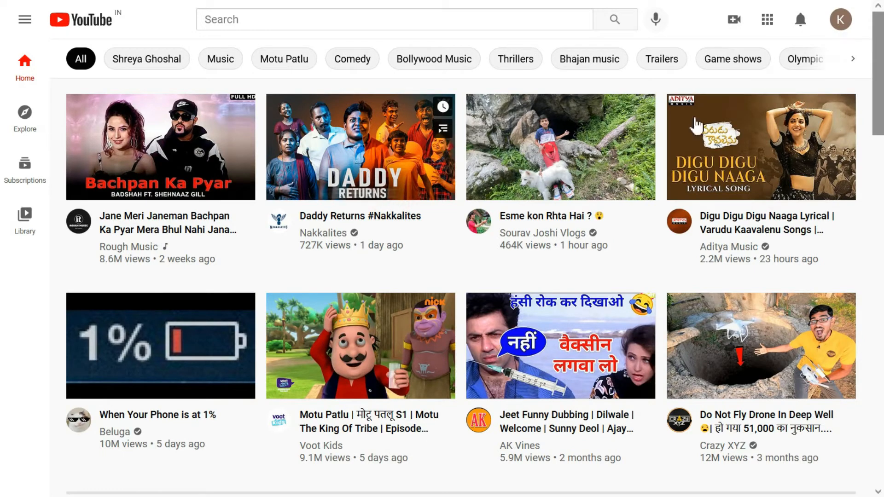
{"action": "left_click", "coordinate": [839, 23]}
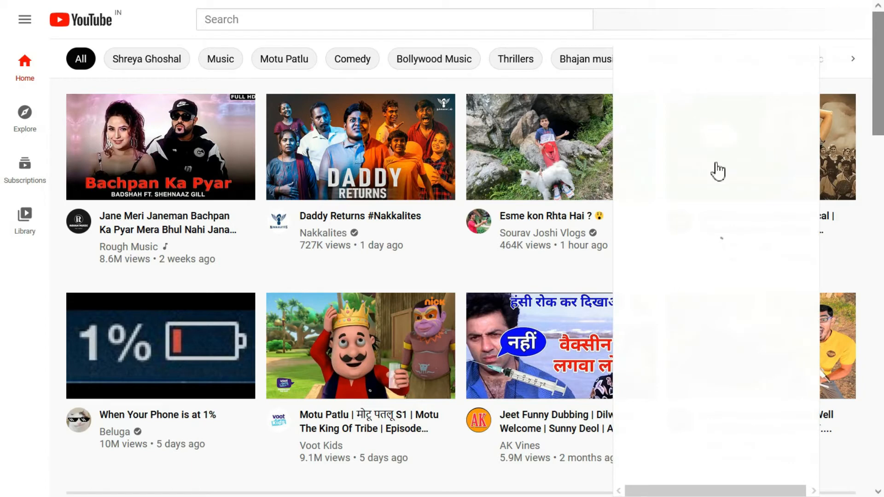
{"action": "left_click", "coordinate": [679, 184]}
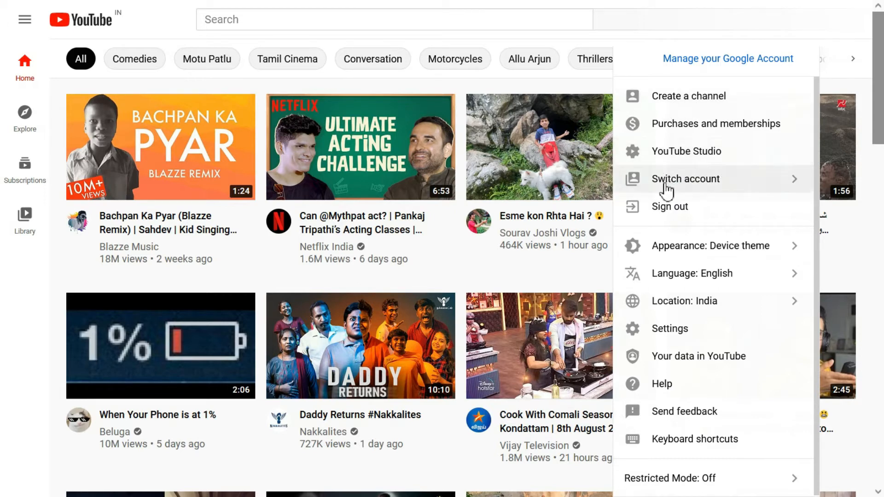
{"action": "left_click", "coordinate": [687, 182]}
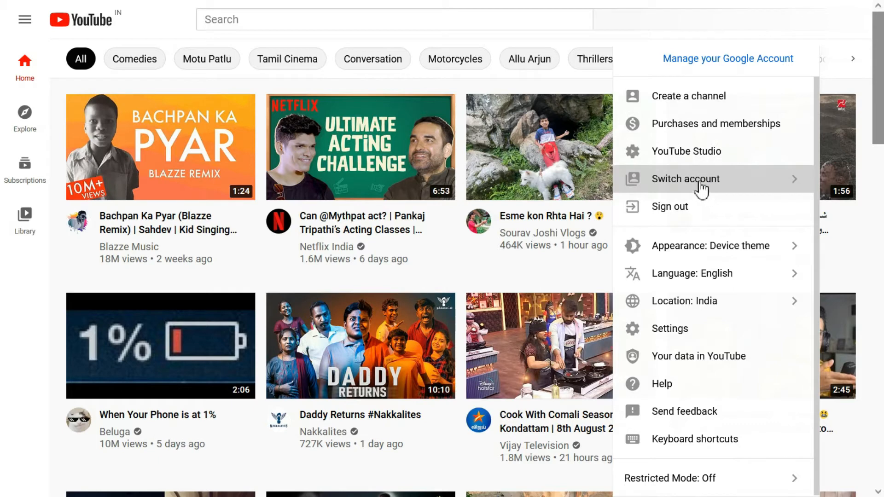
{"action": "left_click", "coordinate": [701, 185]}
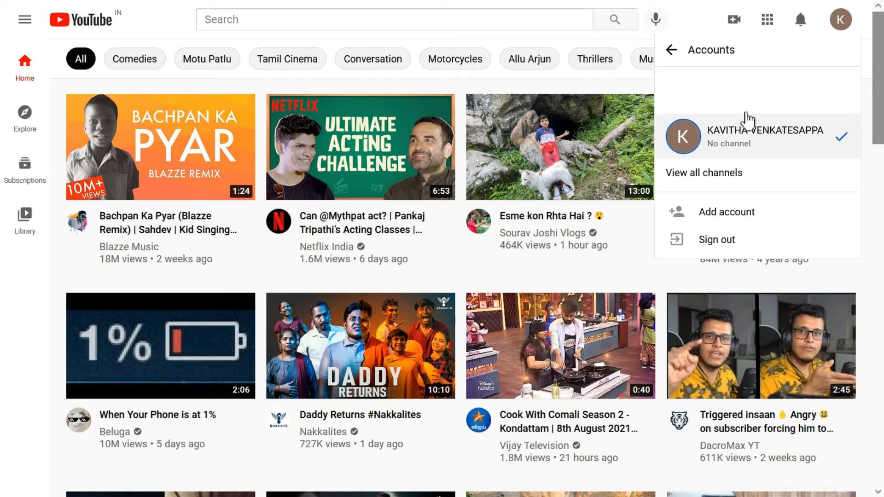
{"action": "left_click", "coordinate": [719, 174]}
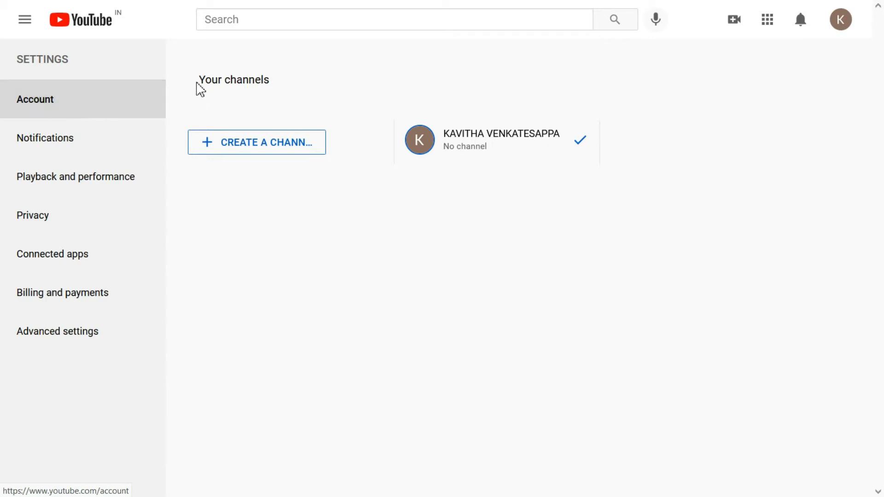
{"action": "left_click_drag", "start_coordinate": [196, 80], "coordinate": [279, 80]}
Step: Choose CREATE A CHANNEL on the Your channels page to get the channel-name form
{"action": "left_click", "coordinate": [279, 81]}
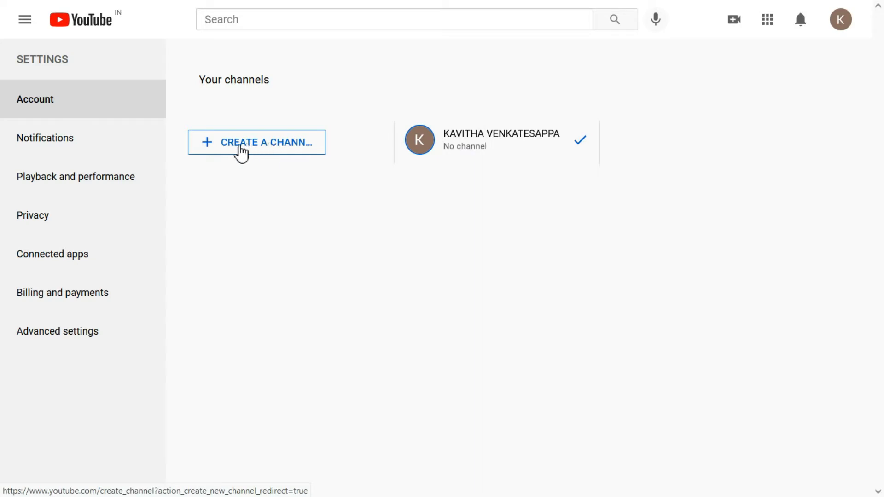
{"action": "left_click", "coordinate": [256, 148]}
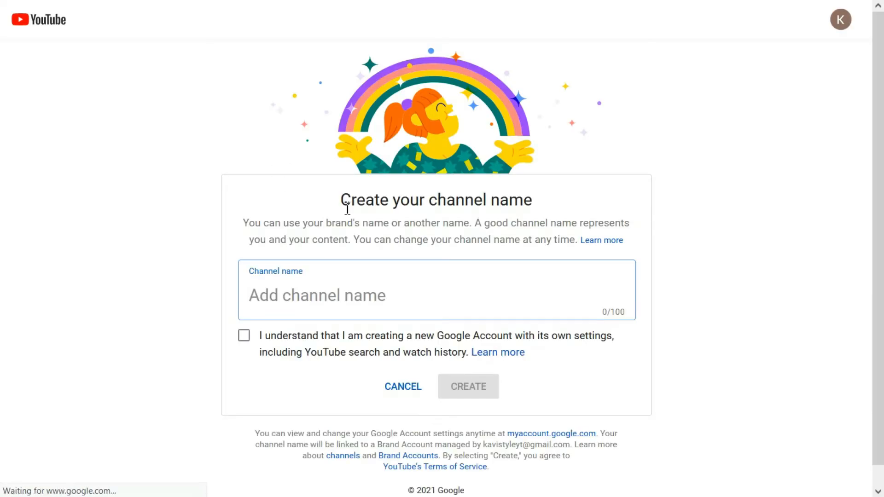
{"action": "left_click_drag", "start_coordinate": [342, 200], "coordinate": [519, 195]}
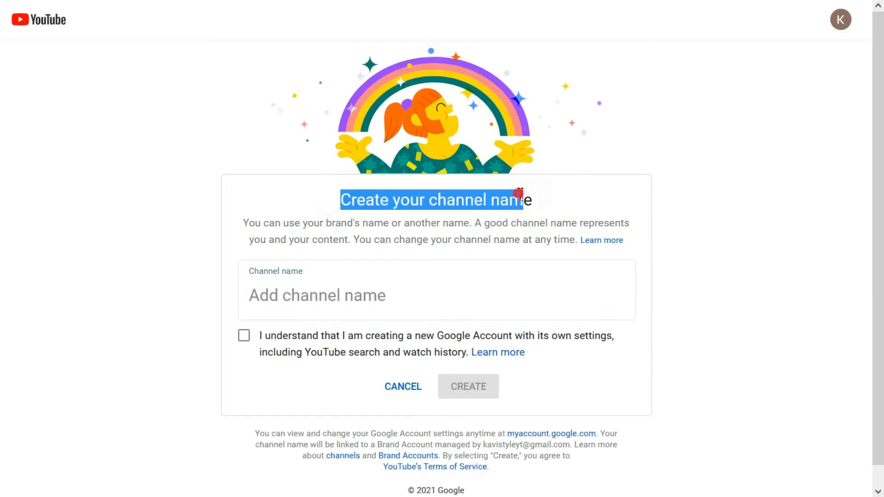
Step: Enter KaviStyle as the channel name, tick the agreement box, and create the channel
{"action": "left_click", "coordinate": [520, 195]}
{"action": "scroll", "coordinate": [336, 235], "scroll_direction": "down", "scroll_amount": 1}
{"action": "left_click", "coordinate": [312, 275]}
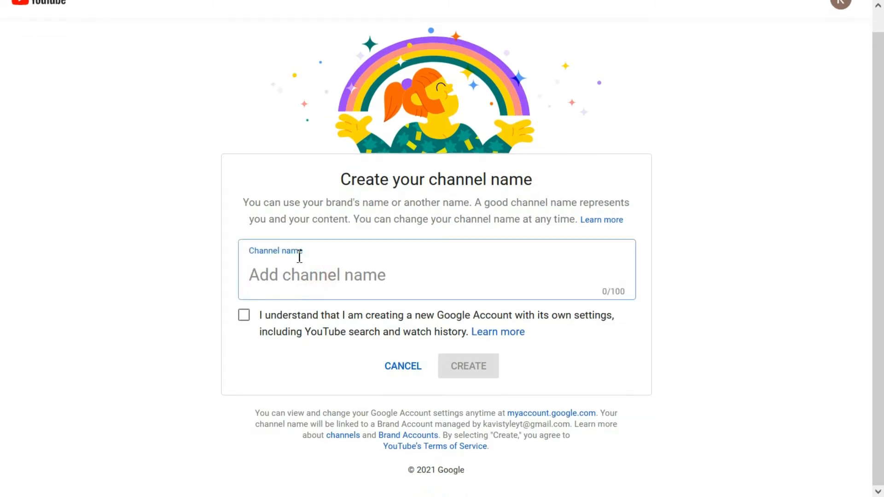
{"action": "left_click", "coordinate": [300, 274]}
{"action": "type", "text": "K"}
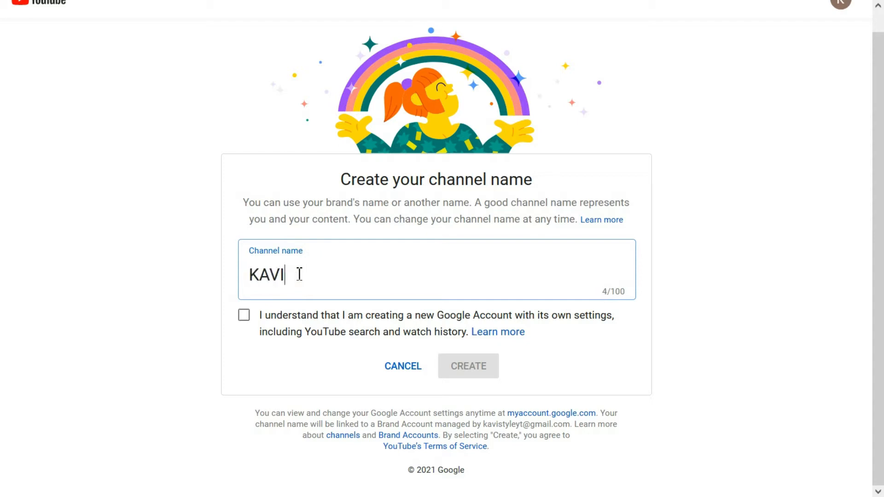
{"action": "type", "text": "avi"}
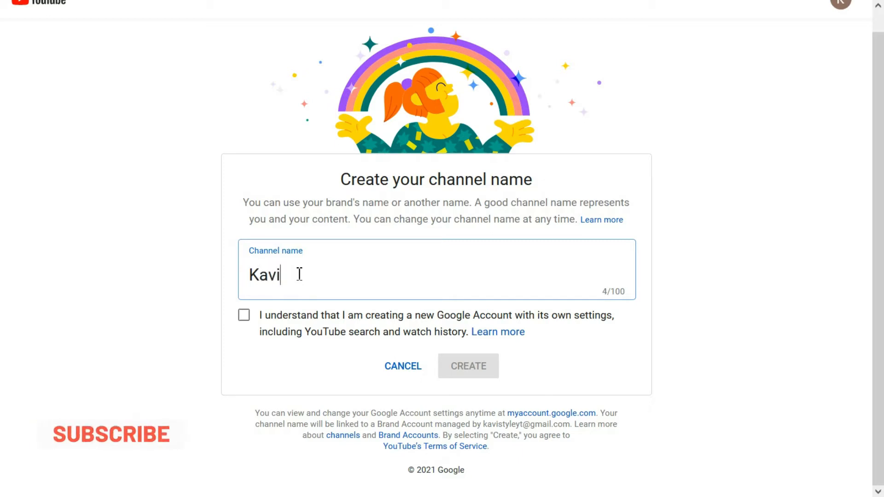
{"action": "type", "text": "Style"}
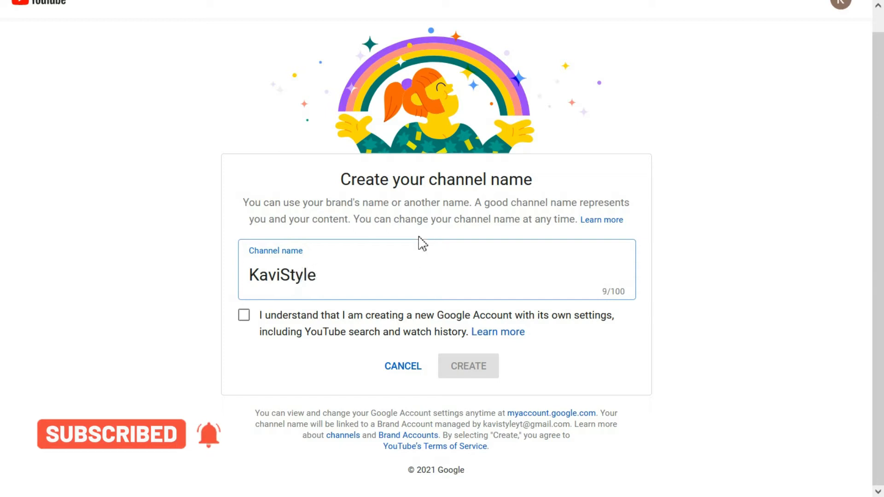
{"action": "left_click", "coordinate": [243, 317]}
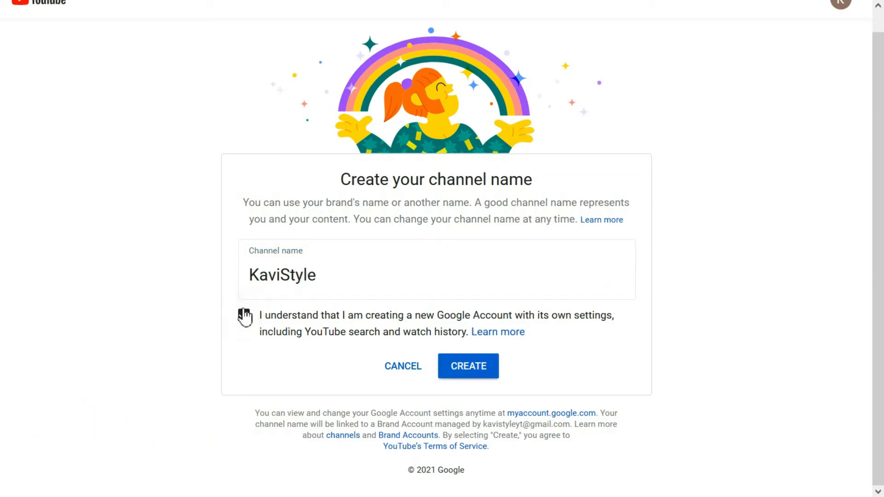
{"action": "left_click", "coordinate": [475, 367]}
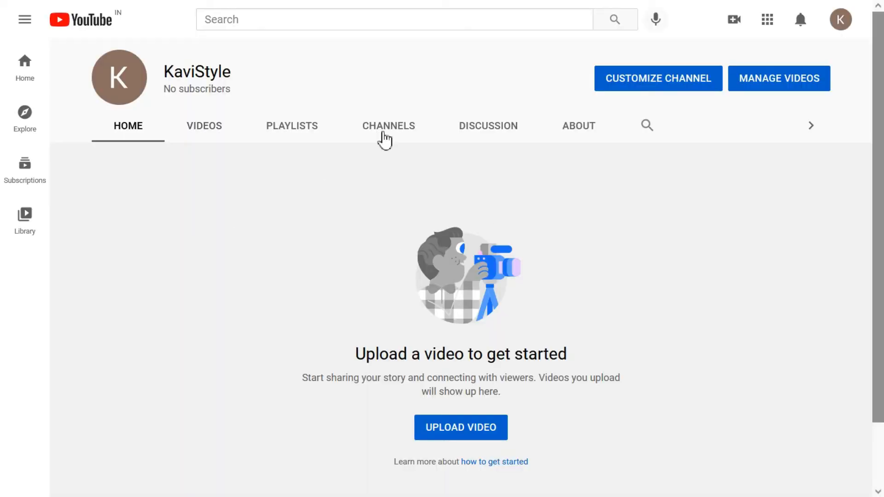
Step: From the KaviStyle channel page, go to YouTube Studio through the account avatar menu
{"action": "double_click", "coordinate": [233, 71]}
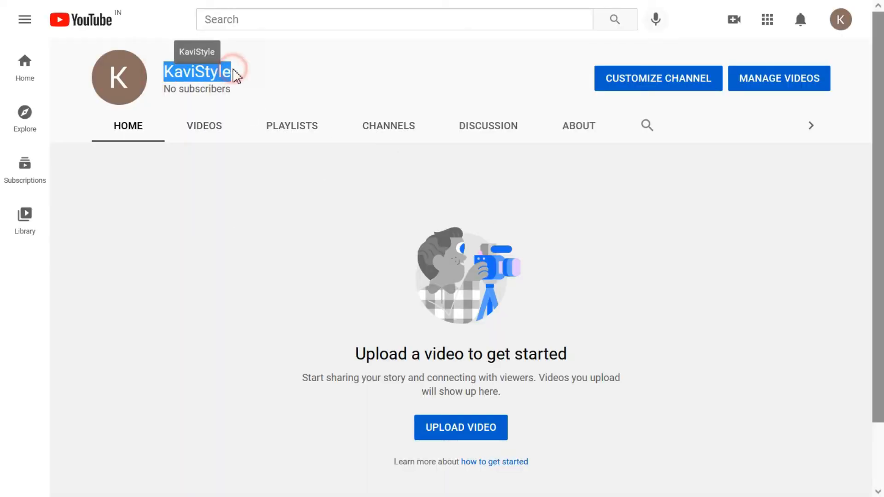
{"action": "left_click", "coordinate": [234, 69]}
{"action": "left_click_drag", "start_coordinate": [163, 90], "coordinate": [238, 90]}
{"action": "left_click", "coordinate": [238, 90]}
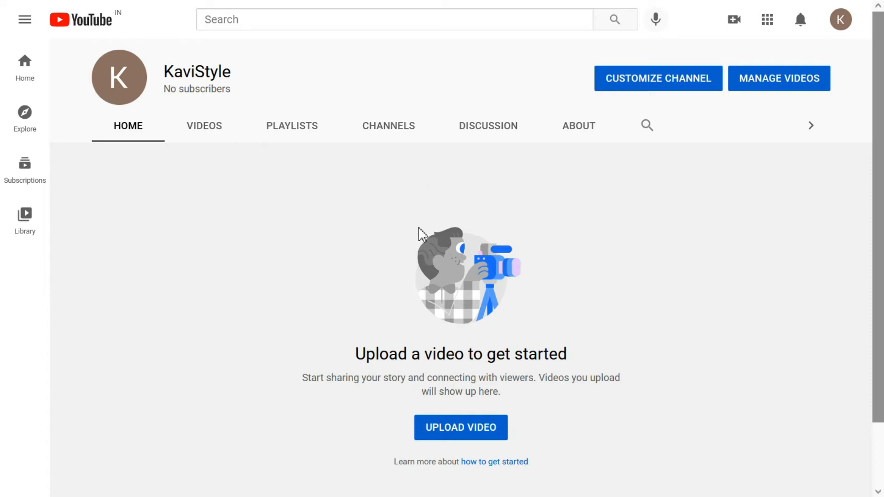
{"action": "left_click", "coordinate": [840, 23]}
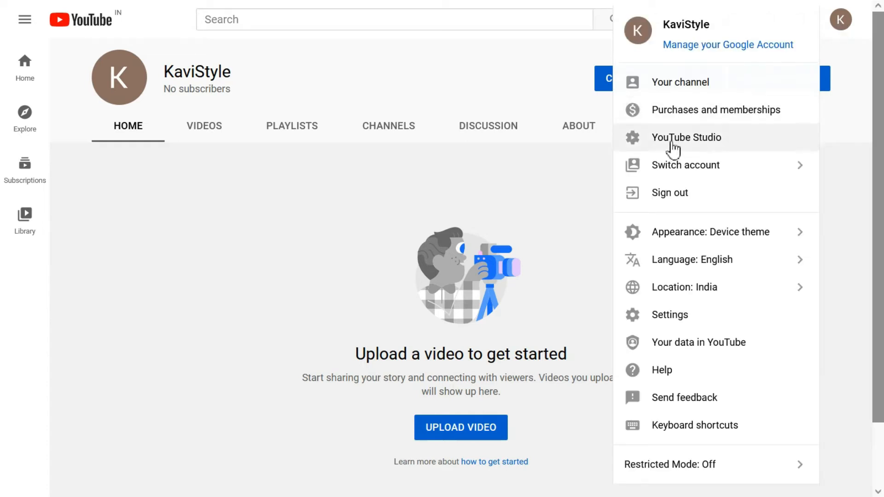
{"action": "left_click", "coordinate": [680, 147]}
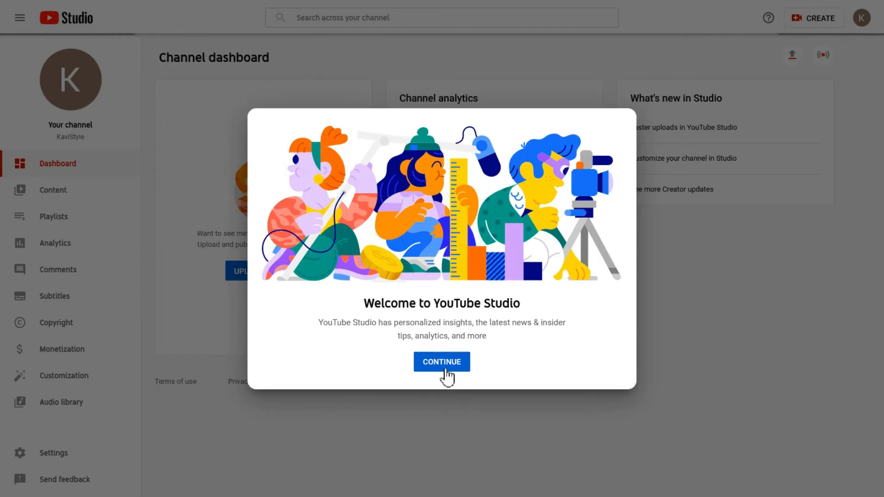
Step: Dismiss the Studio welcome, check the empty Content list and Analytics, and close the customization tip
{"action": "left_click", "coordinate": [441, 368]}
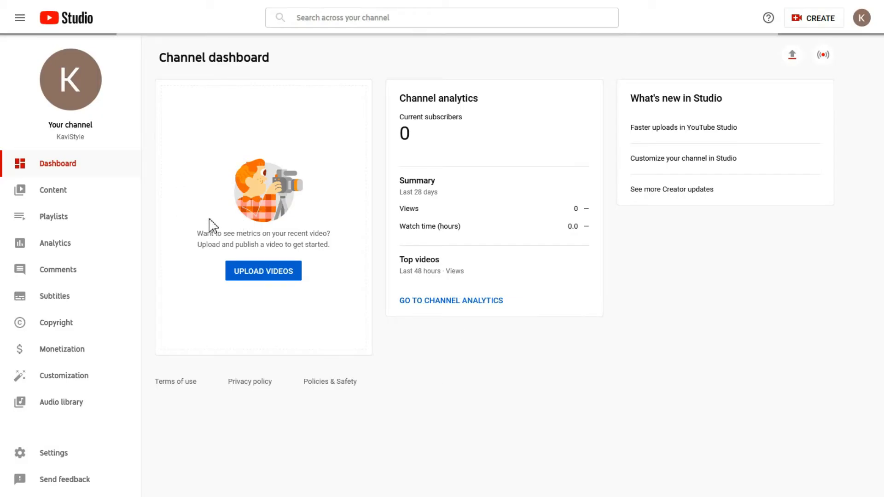
{"action": "left_click", "coordinate": [70, 197]}
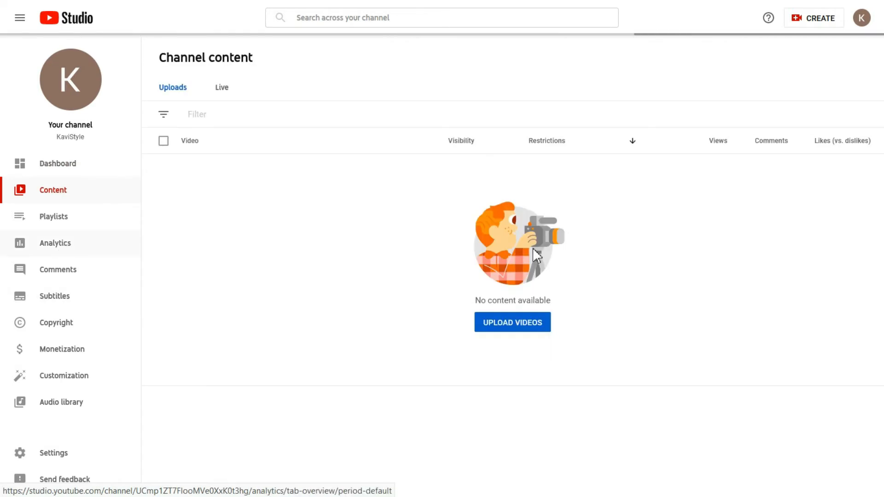
{"action": "left_click", "coordinate": [49, 245]}
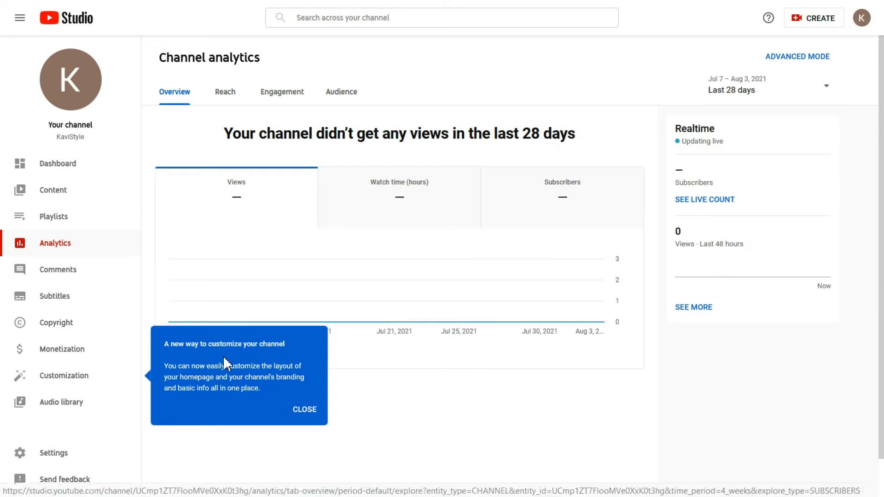
{"action": "left_click", "coordinate": [304, 410]}
{"action": "left_click", "coordinate": [46, 377]}
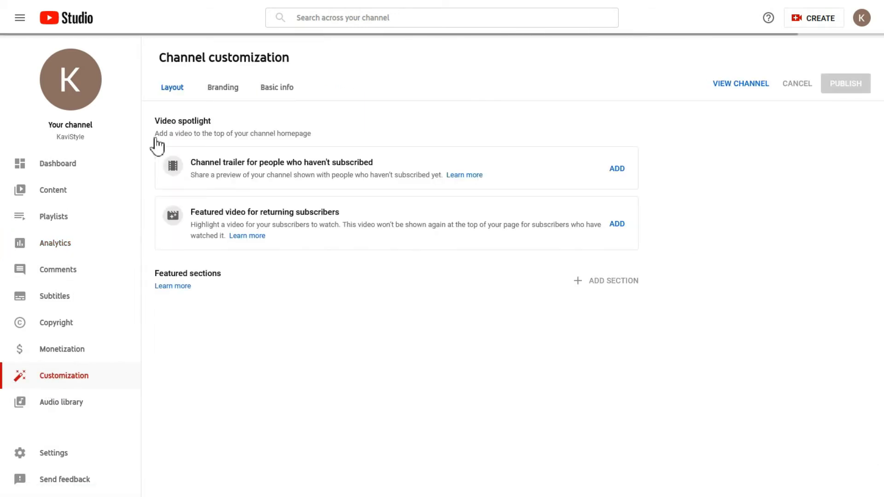
Step: View the Branding tab, then in Basic info type test description text 'sa' and clear it
{"action": "left_click", "coordinate": [223, 95]}
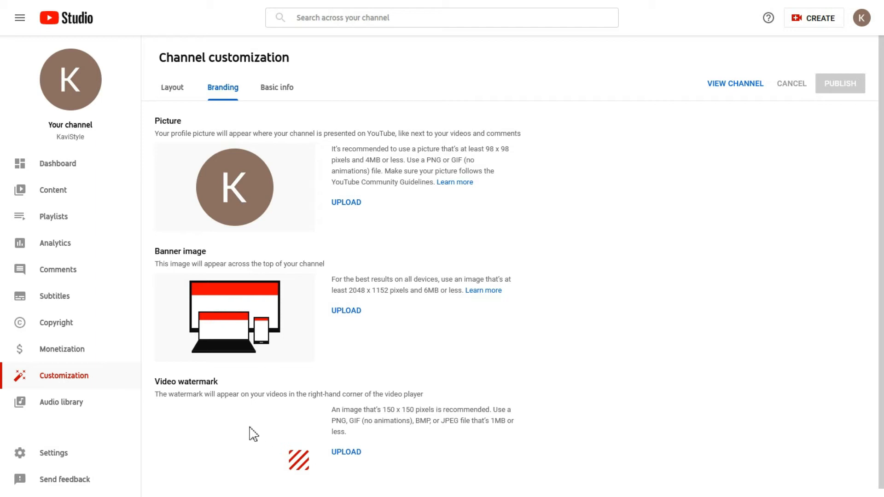
{"action": "left_click", "coordinate": [280, 92]}
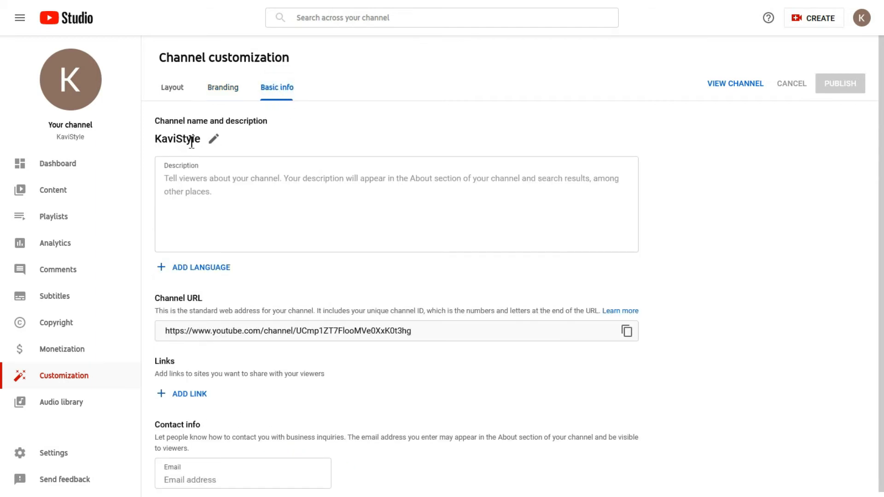
{"action": "left_click", "coordinate": [193, 179]}
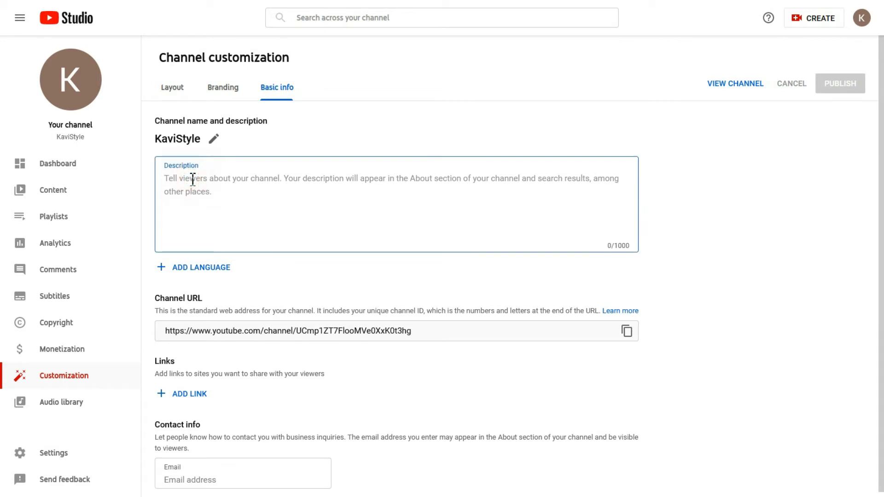
{"action": "type", "text": "sasasdsad fdef ef fff"}
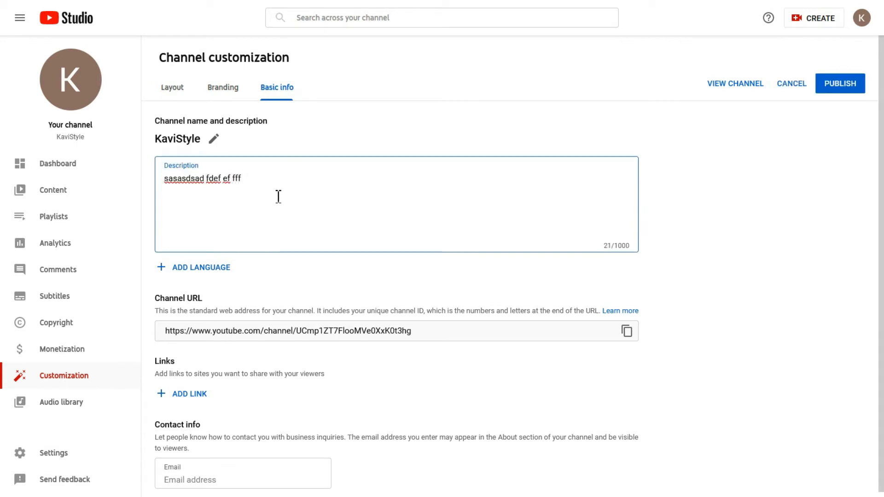
{"action": "key", "text": "BackSpace"}
{"action": "key", "text": "BackSpace"}
{"action": "key", "text": "BackSpace"}
{"action": "key", "text": "BackSpace"}
{"action": "key", "text": "BackSpace"}
{"action": "key", "text": "BackSpace"}
{"action": "key", "text": "BackSpace"}
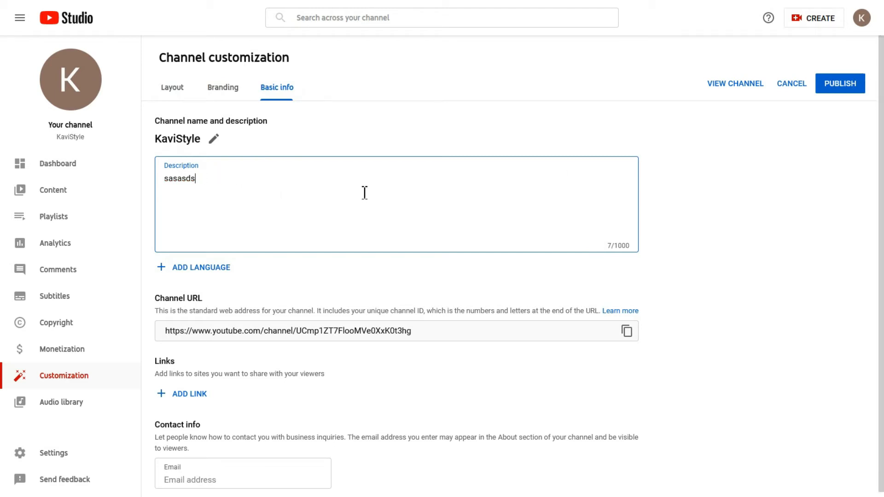
{"action": "key", "text": "BackSpace"}
{"action": "key", "text": "BackSpace"}
{"action": "left_click", "coordinate": [370, 358]}
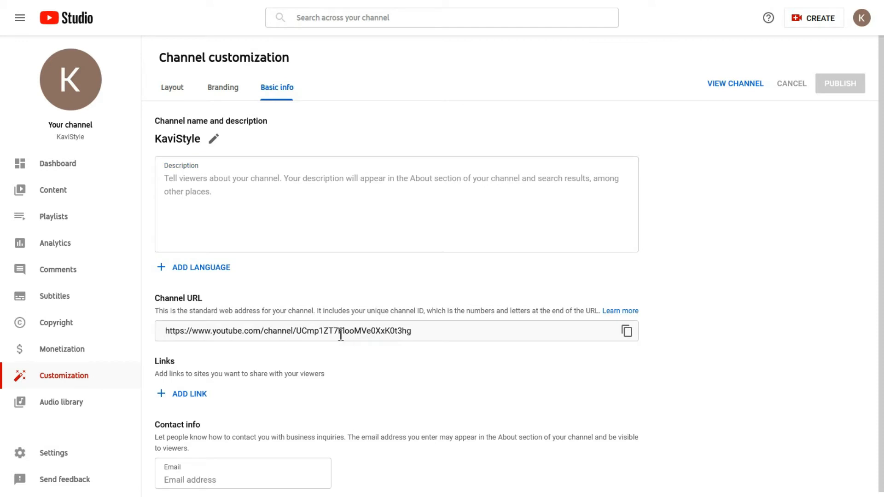
{"action": "scroll", "coordinate": [329, 337], "scroll_direction": "down", "scroll_amount": 1}
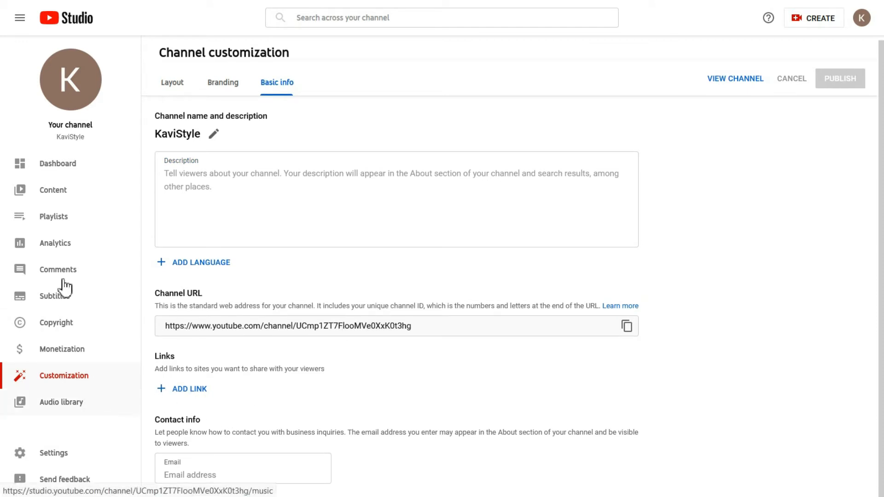
Step: Set the channel's country of residence to India in the Channel settings
{"action": "left_click", "coordinate": [51, 453]}
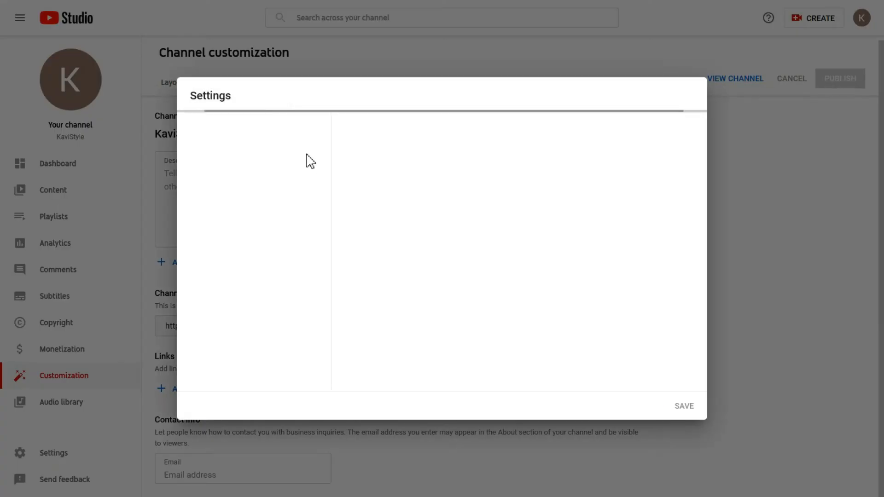
{"action": "left_click", "coordinate": [239, 162]}
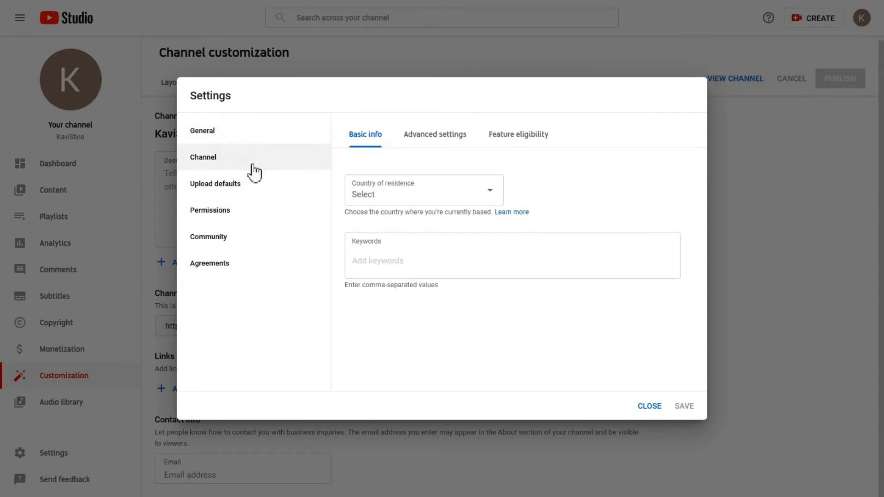
{"action": "left_click", "coordinate": [424, 188]}
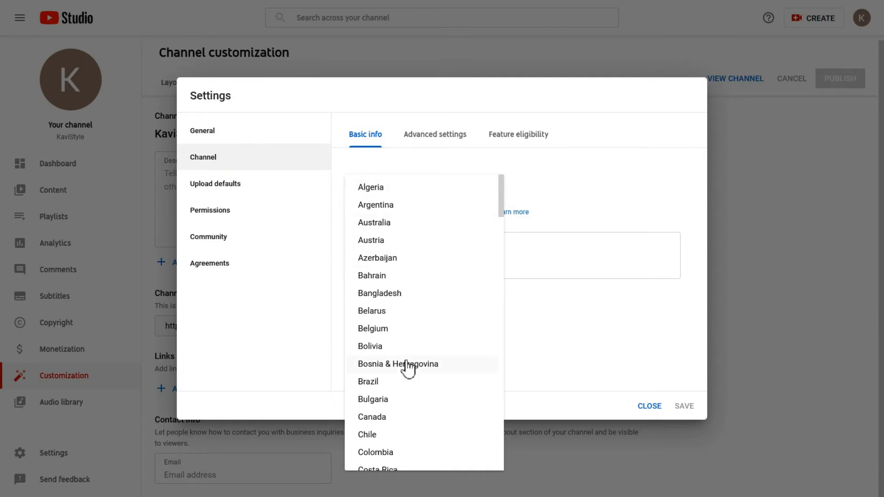
{"action": "scroll", "coordinate": [405, 366], "scroll_direction": "down", "scroll_amount": 10}
{"action": "scroll", "coordinate": [407, 384], "scroll_direction": "down", "scroll_amount": 2}
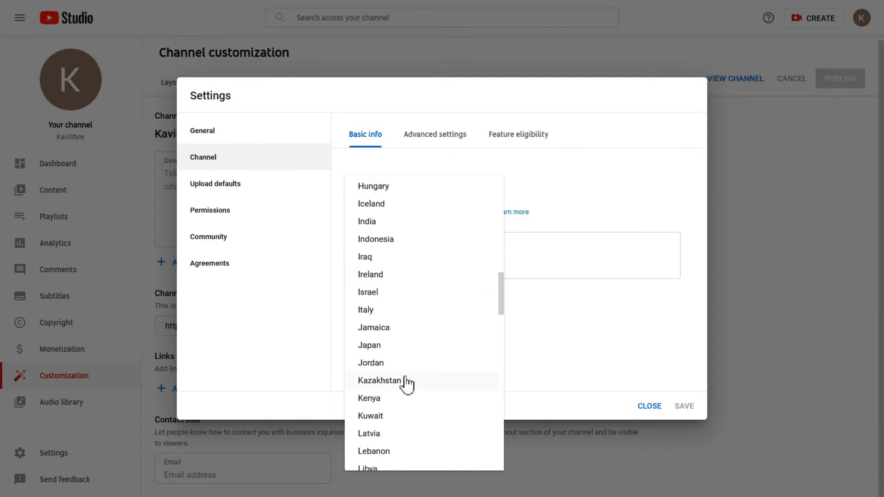
{"action": "left_click", "coordinate": [385, 222]}
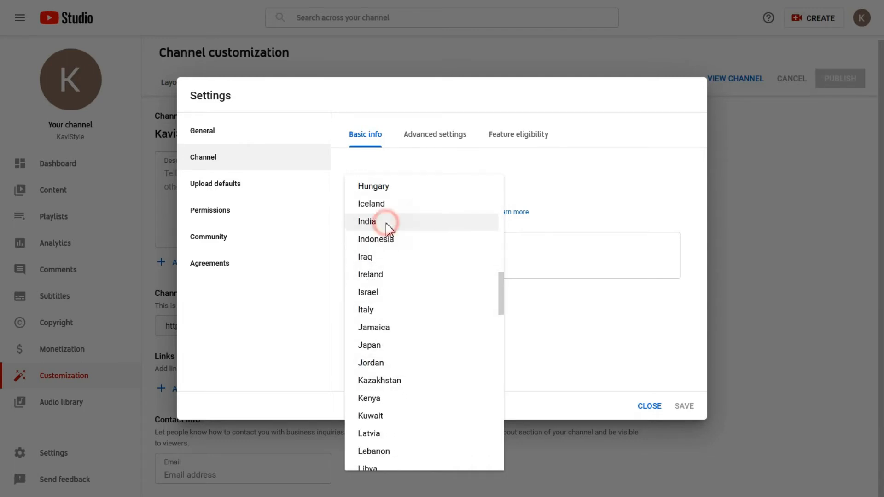
Step: In Advanced settings, mark the channel as not made for kids, review feature eligibility, and save
{"action": "left_click", "coordinate": [423, 141]}
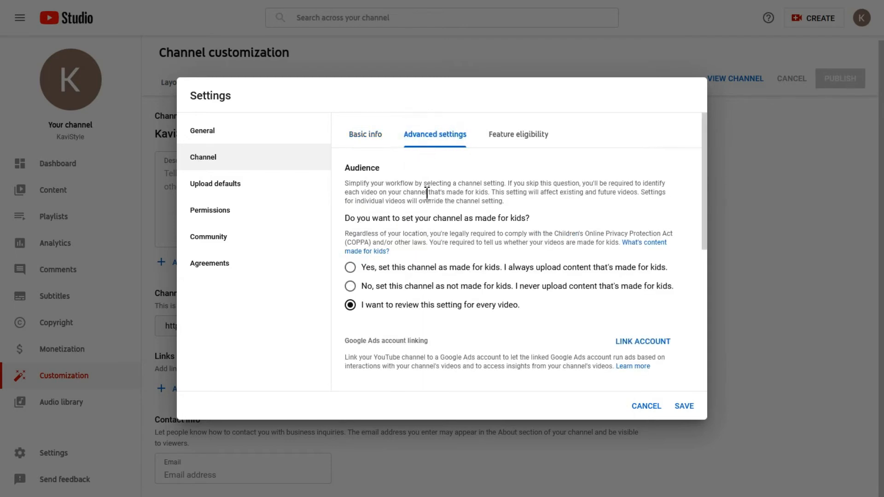
{"action": "left_click", "coordinate": [355, 288]}
{"action": "scroll", "coordinate": [479, 293], "scroll_direction": "down", "scroll_amount": 5}
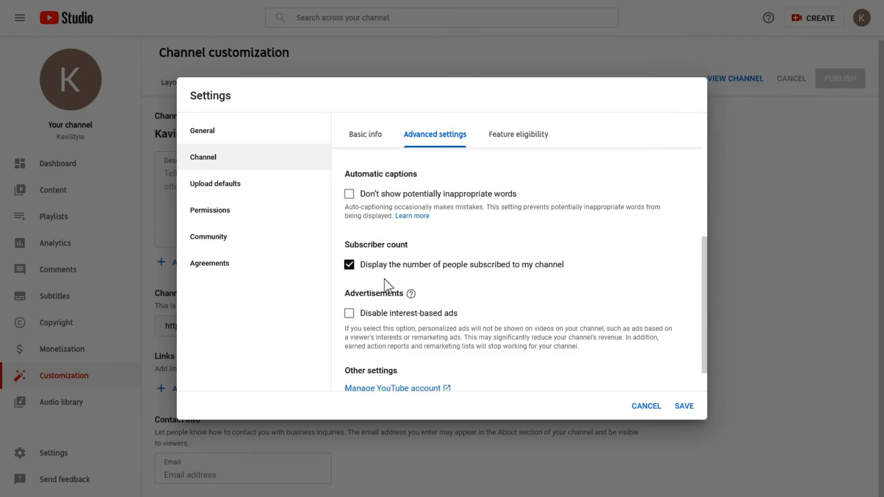
{"action": "scroll", "coordinate": [419, 272], "scroll_direction": "down", "scroll_amount": 1}
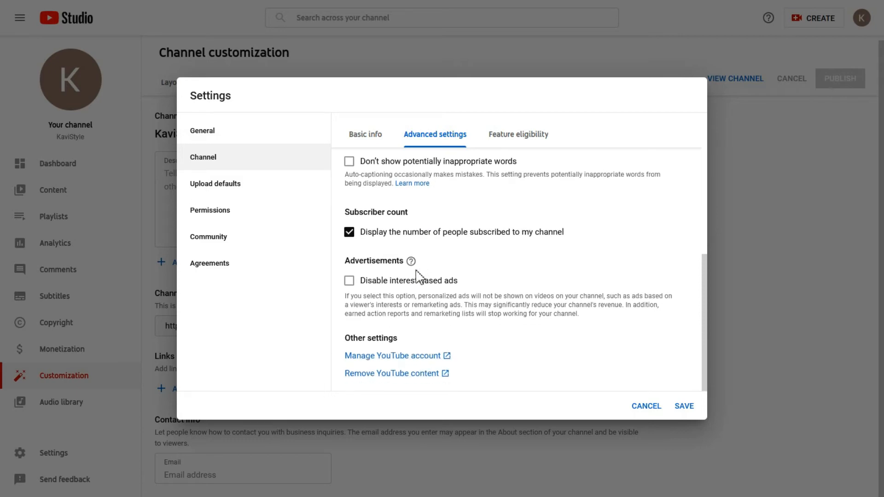
{"action": "scroll", "coordinate": [467, 281], "scroll_direction": "up", "scroll_amount": 6}
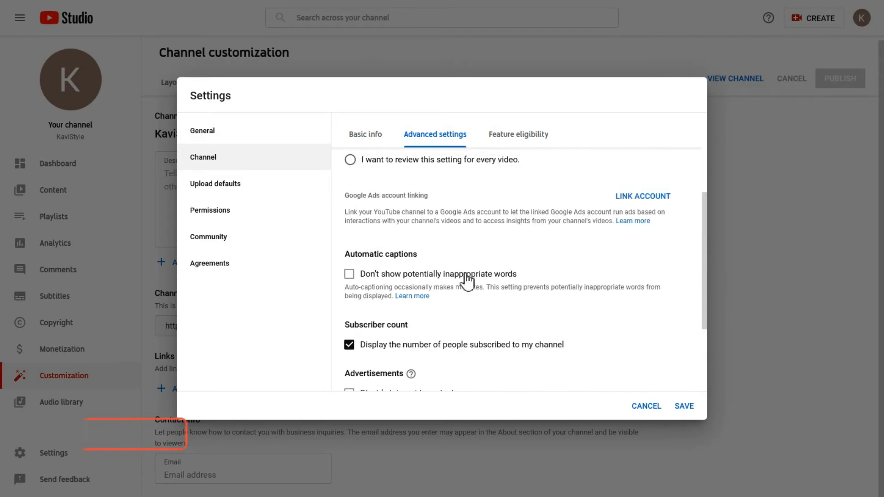
{"action": "scroll", "coordinate": [467, 281], "scroll_direction": "up", "scroll_amount": 2}
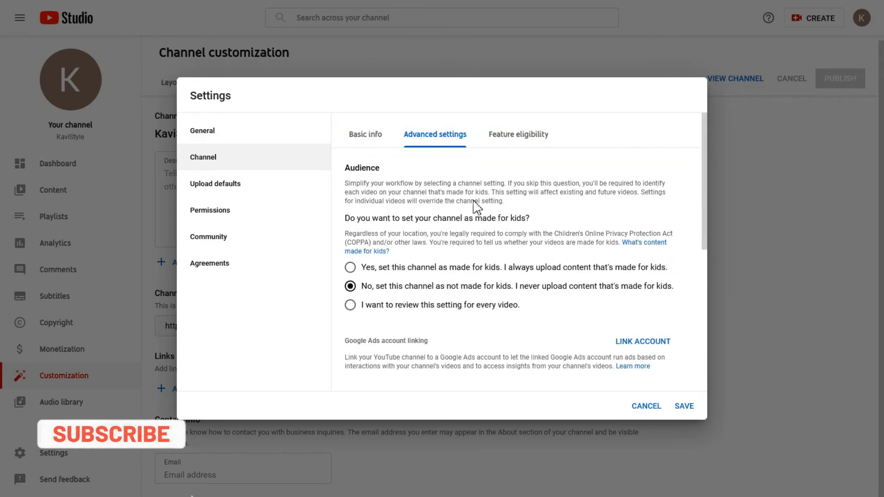
{"action": "left_click", "coordinate": [535, 134]}
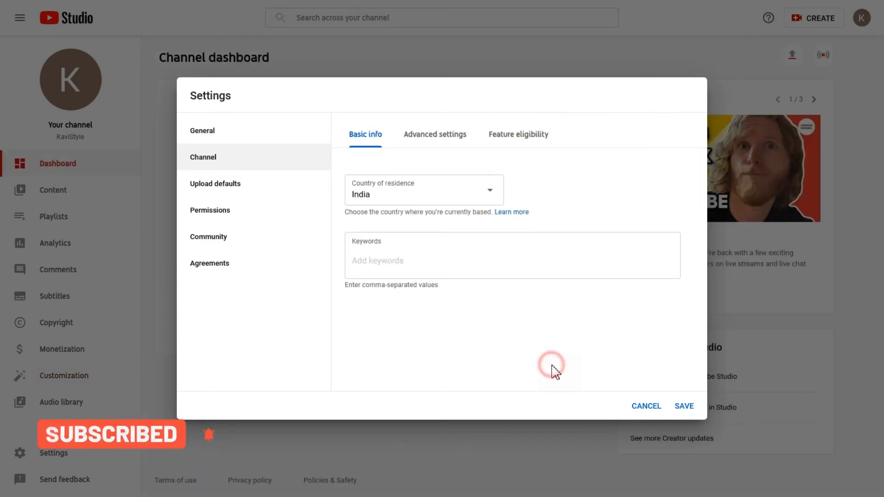
{"action": "left_click", "coordinate": [684, 406]}
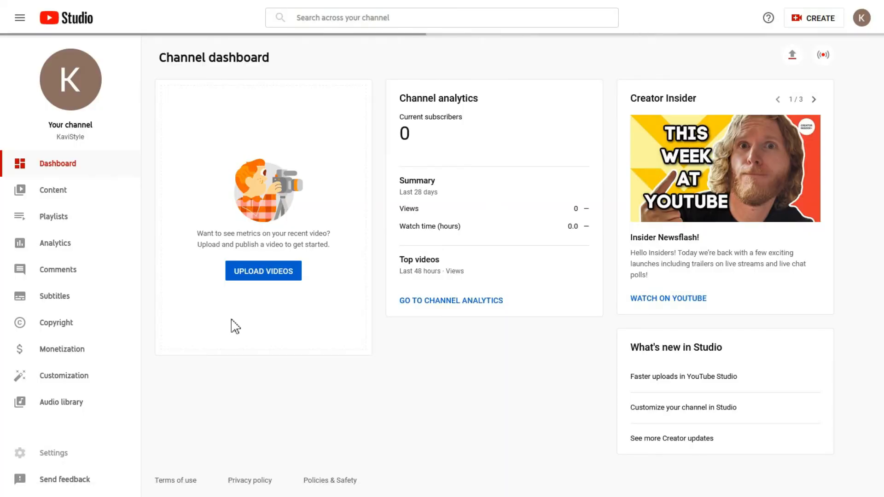
Step: Upload the first video in the adsense folder, Add Emoji Channel Memberships
{"action": "left_click", "coordinate": [274, 274]}
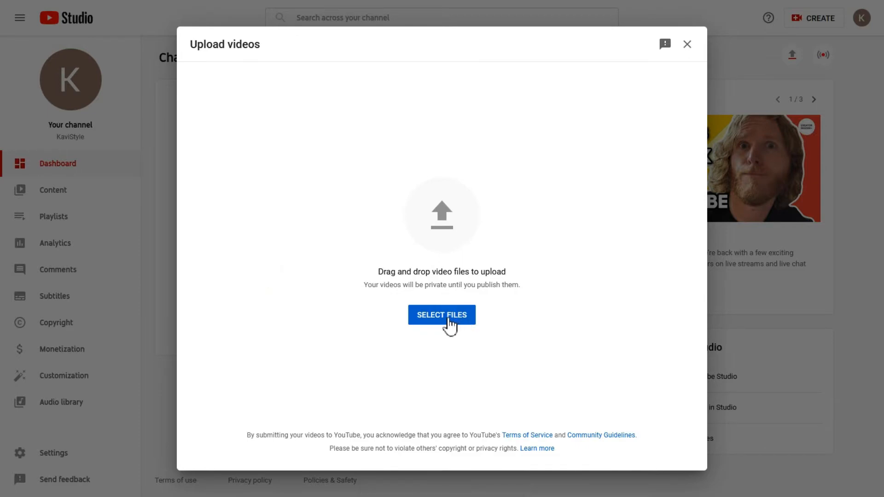
{"action": "left_click", "coordinate": [449, 322]}
{"action": "left_click", "coordinate": [159, 132]}
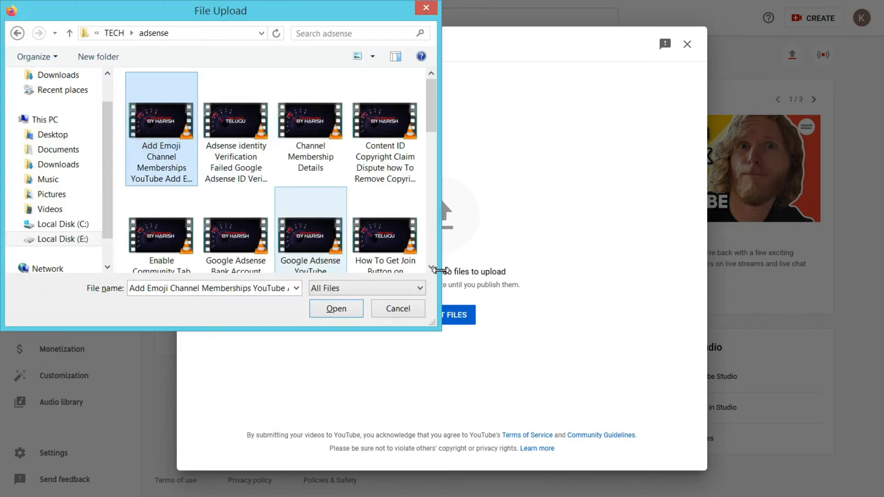
{"action": "left_click", "coordinate": [336, 309]}
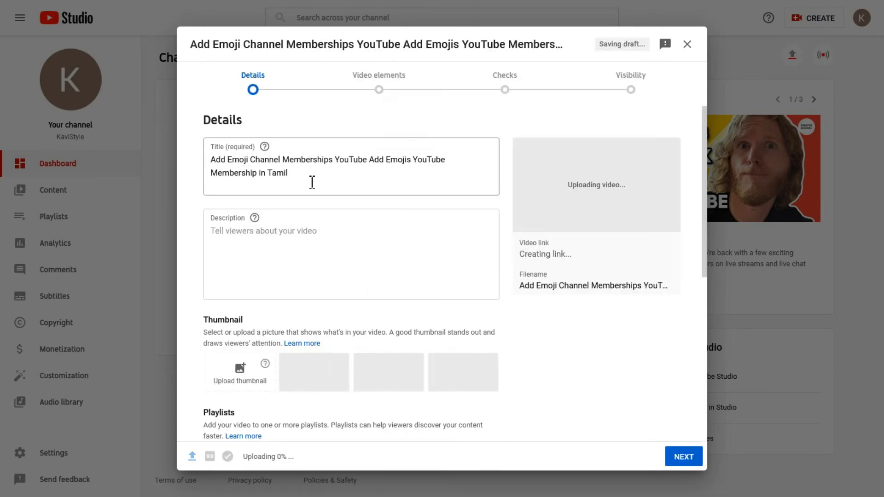
Step: Shorten the video title to 'Add Emoji Chan'
{"action": "left_click", "coordinate": [253, 178]}
{"action": "key", "text": "shift+End"}
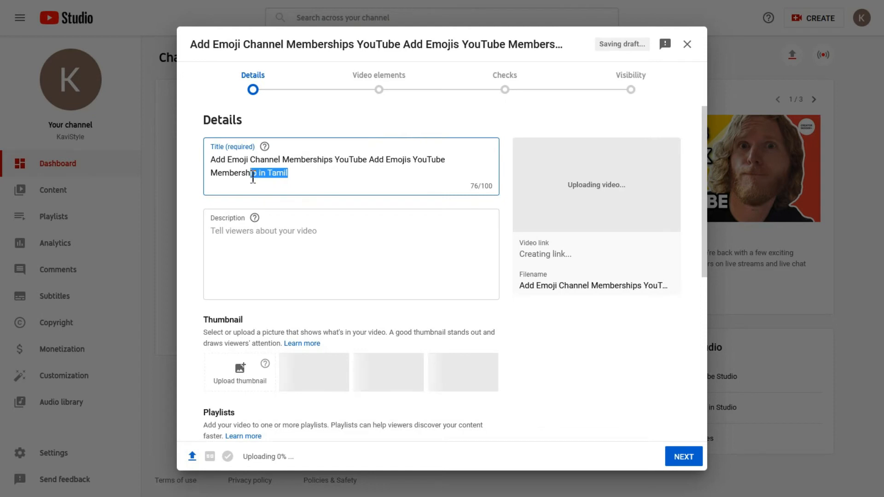
{"action": "key", "text": "BackSpace"}
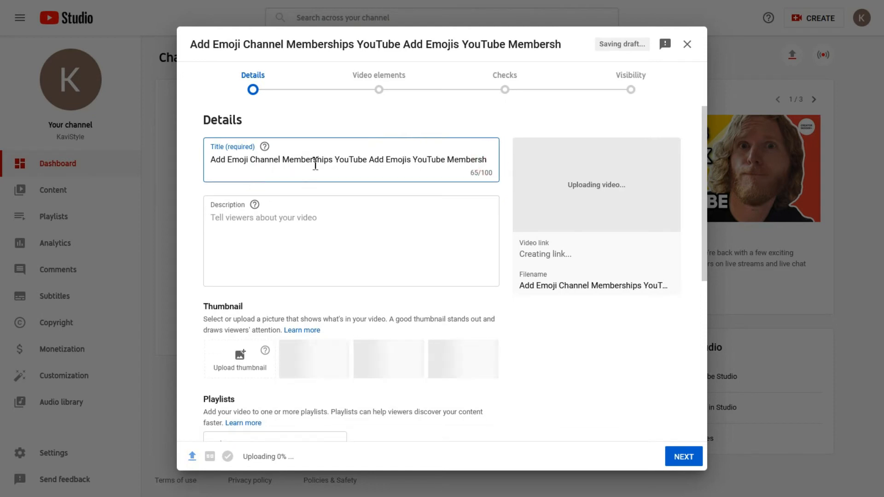
{"action": "left_click", "coordinate": [335, 164], "text": "shift"}
{"action": "left_click", "coordinate": [270, 164], "text": "shift"}
{"action": "key", "text": "BackSpace"}
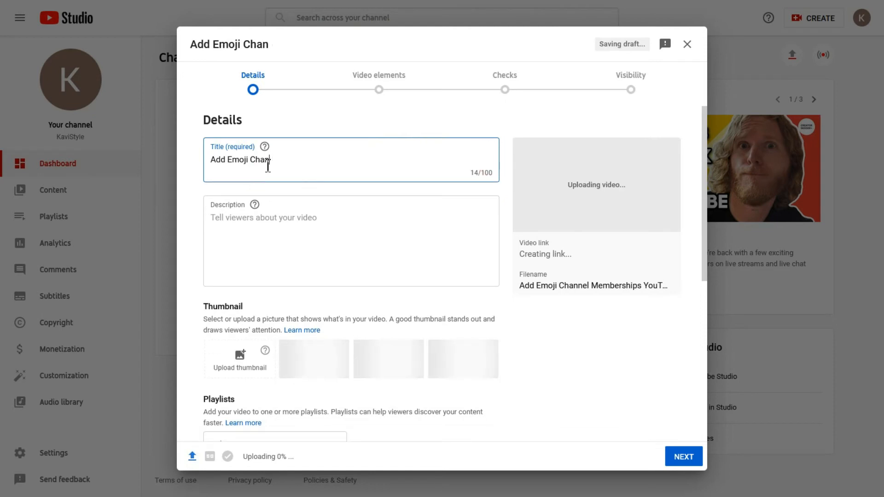
Step: Expand the extra detail options such as paid promotion and automatic chapters
{"action": "left_click", "coordinate": [235, 219]}
{"action": "scroll", "coordinate": [242, 315], "scroll_direction": "down", "scroll_amount": 1}
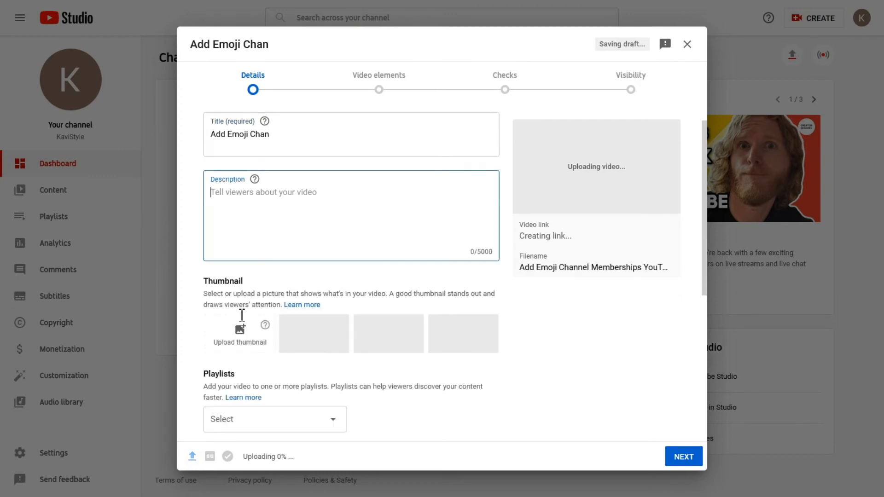
{"action": "scroll", "coordinate": [242, 315], "scroll_direction": "down", "scroll_amount": 1}
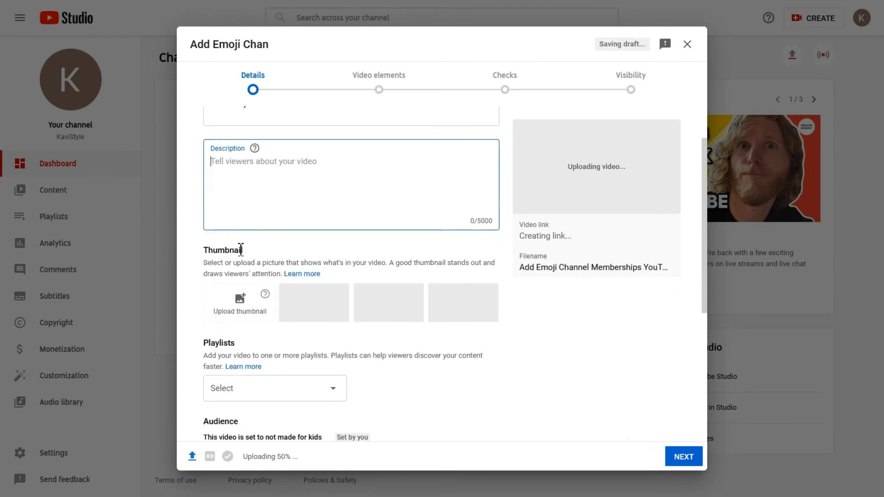
{"action": "scroll", "coordinate": [241, 249], "scroll_direction": "down", "scroll_amount": 2}
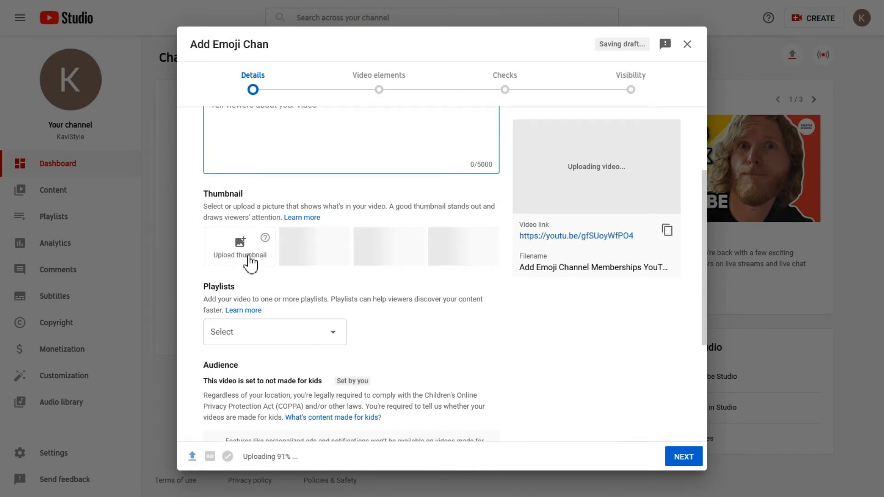
{"action": "scroll", "coordinate": [244, 341], "scroll_direction": "down", "scroll_amount": 4}
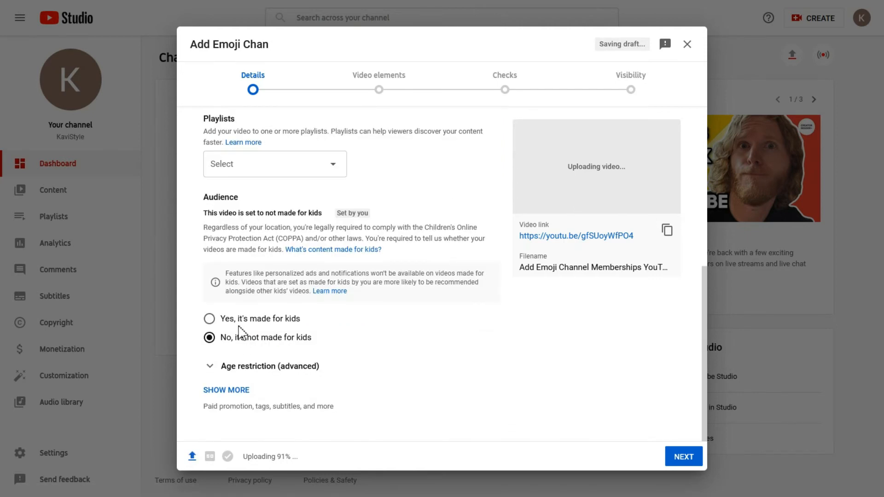
{"action": "left_click", "coordinate": [224, 394]}
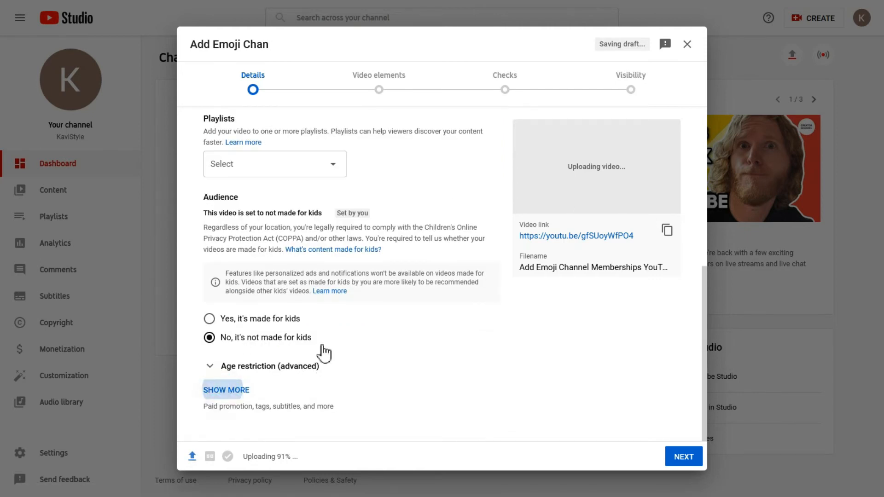
{"action": "scroll", "coordinate": [325, 350], "scroll_direction": "down", "scroll_amount": 4}
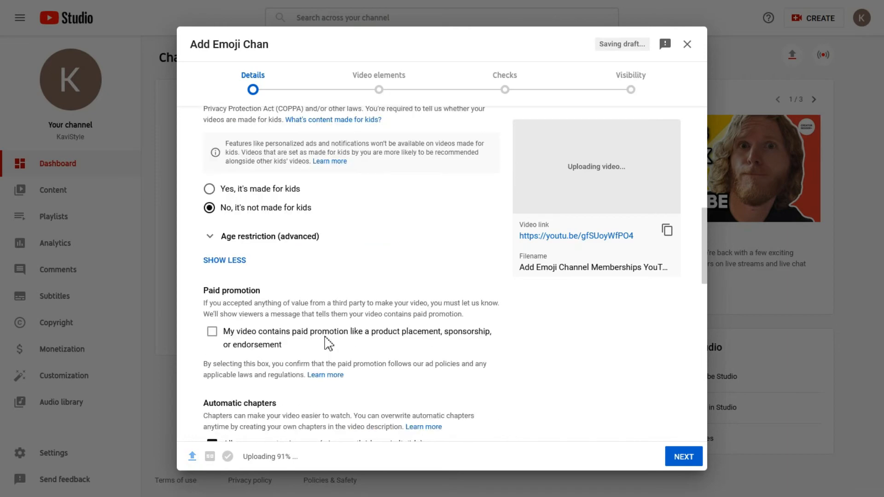
{"action": "scroll", "coordinate": [324, 339], "scroll_direction": "down", "scroll_amount": 3}
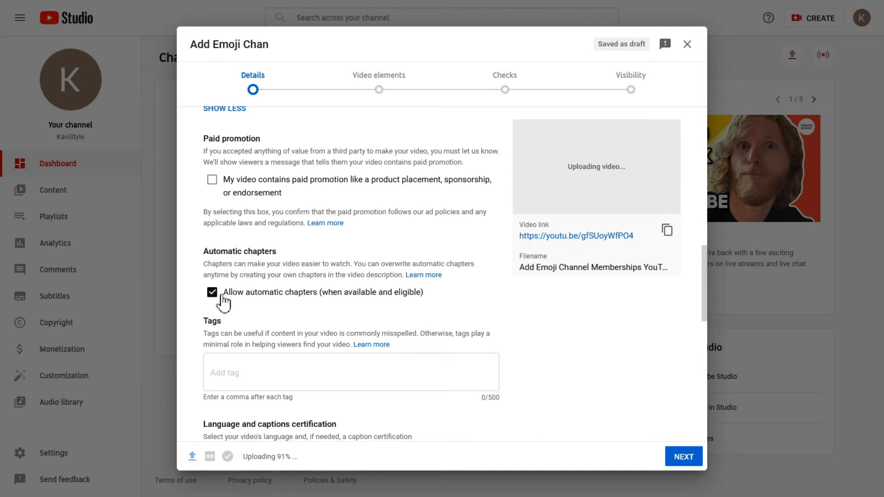
Step: Leave tags and video language unchanged and set the recording date to Aug 5, 2021
{"action": "scroll", "coordinate": [223, 301], "scroll_direction": "down", "scroll_amount": 3}
{"action": "left_click", "coordinate": [249, 260]}
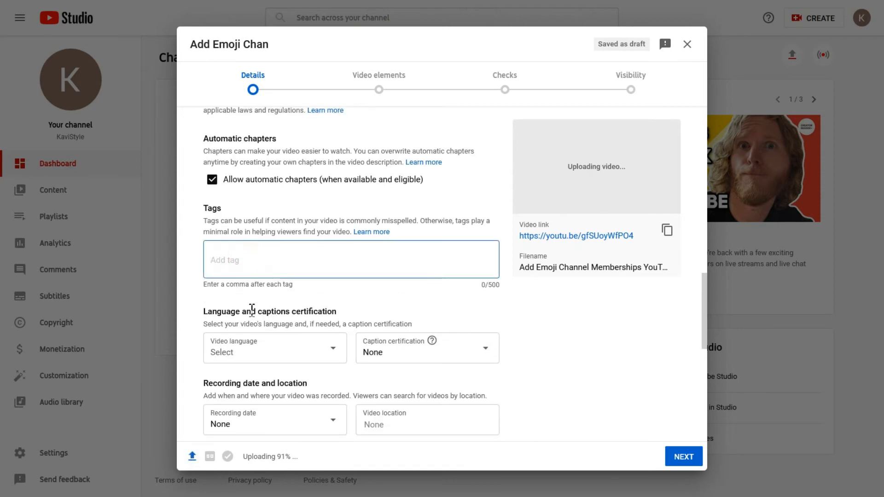
{"action": "scroll", "coordinate": [245, 300], "scroll_direction": "down", "scroll_amount": 1}
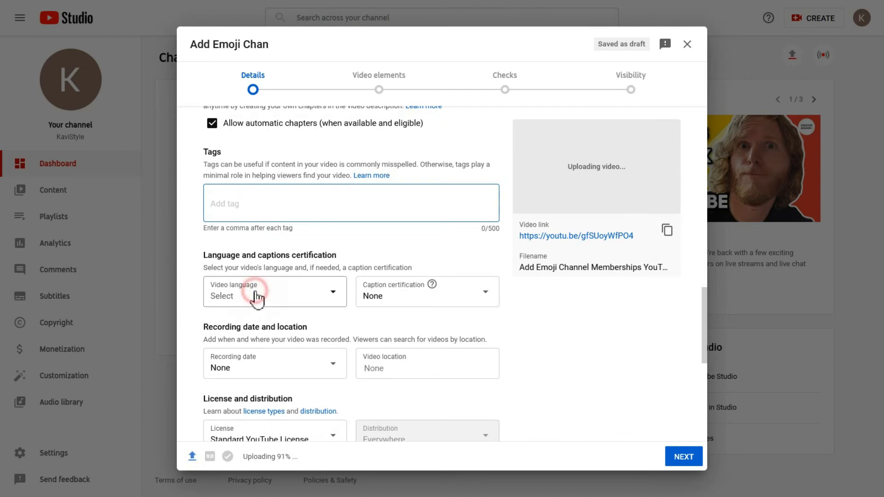
{"action": "left_click", "coordinate": [243, 302]}
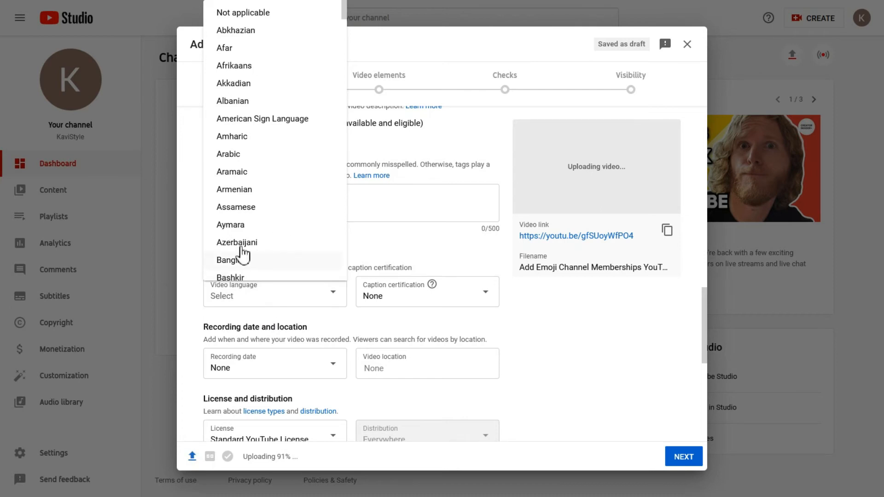
{"action": "left_click", "coordinate": [315, 313]}
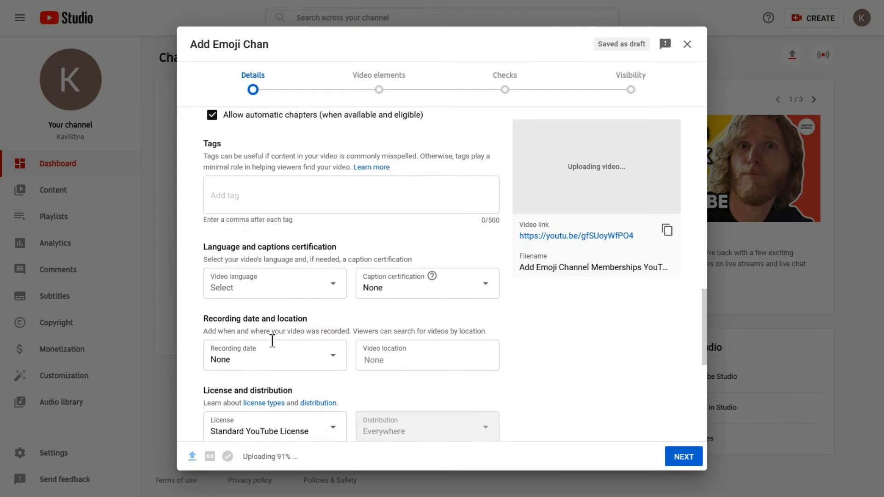
{"action": "scroll", "coordinate": [266, 322], "scroll_direction": "down", "scroll_amount": 2}
{"action": "left_click", "coordinate": [266, 315]}
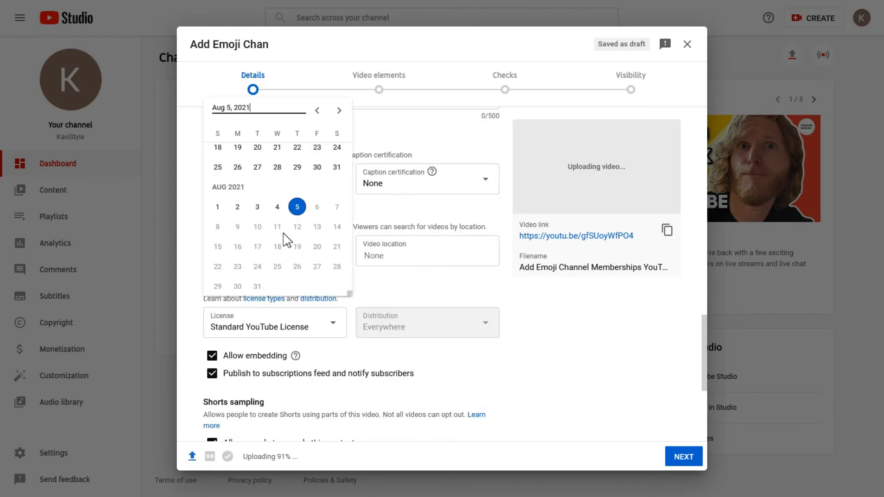
{"action": "left_click", "coordinate": [297, 207]}
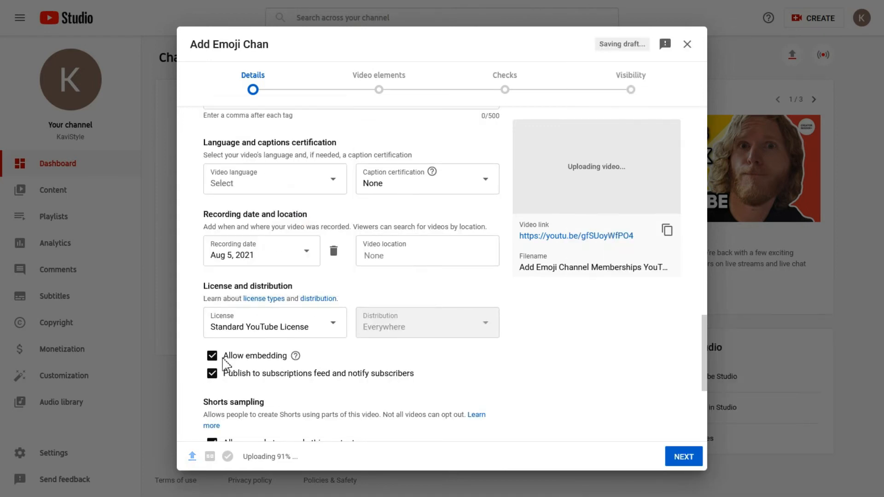
Step: Disallow Shorts sampling of the video and keep People & Blogs as the category
{"action": "scroll", "coordinate": [282, 342], "scroll_direction": "down", "scroll_amount": 1}
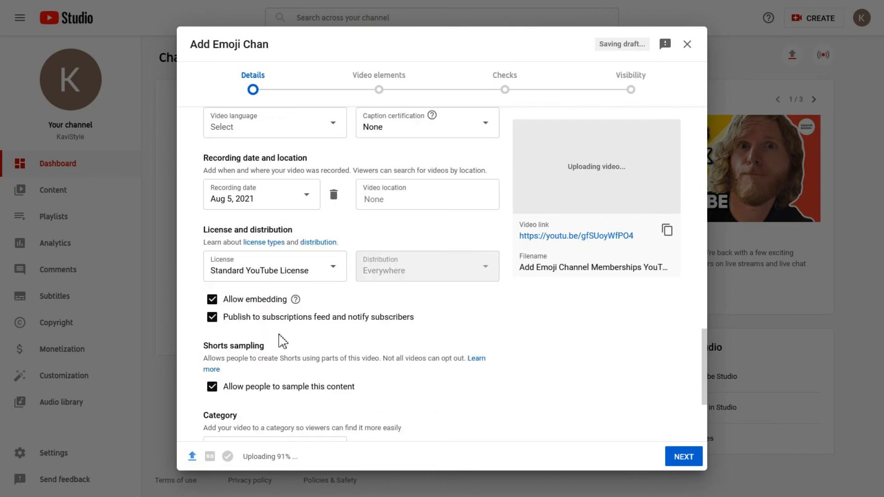
{"action": "scroll", "coordinate": [281, 342], "scroll_direction": "down", "scroll_amount": 1}
{"action": "left_click", "coordinate": [212, 331]}
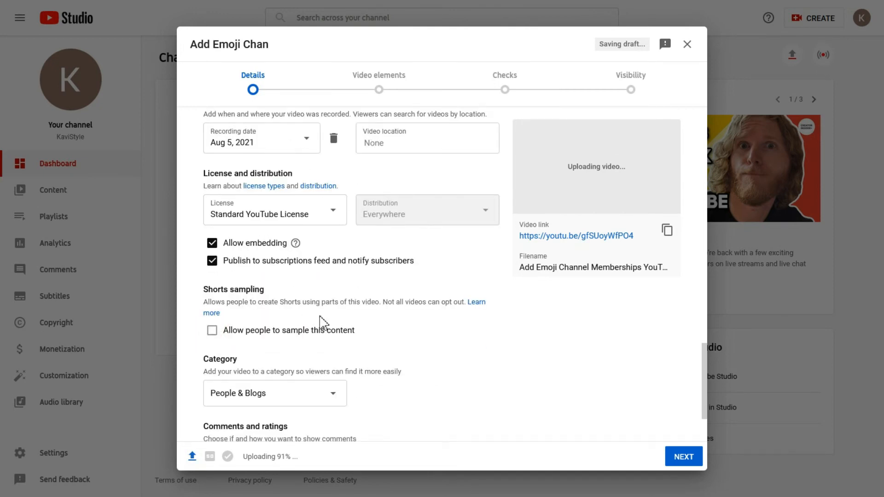
{"action": "scroll", "coordinate": [322, 322], "scroll_direction": "down", "scroll_amount": 1}
{"action": "scroll", "coordinate": [322, 324], "scroll_direction": "down", "scroll_amount": 1}
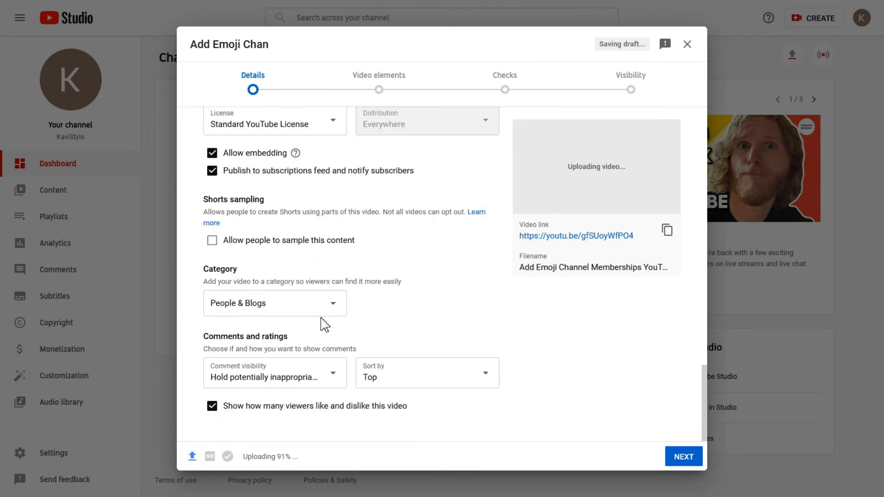
{"action": "left_click", "coordinate": [282, 304]}
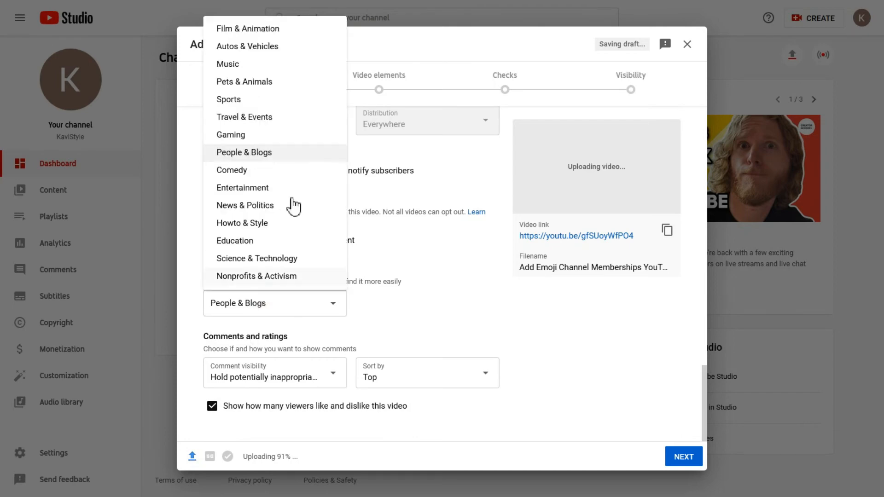
{"action": "left_click", "coordinate": [390, 263]}
Step: Open the end screen editor from the Video elements step
{"action": "scroll", "coordinate": [391, 263], "scroll_direction": "up", "scroll_amount": 2}
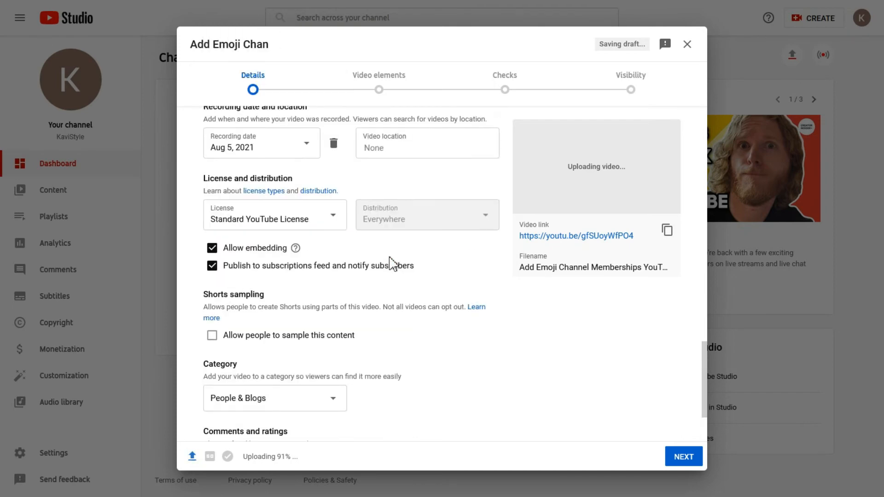
{"action": "scroll", "coordinate": [364, 174], "scroll_direction": "up", "scroll_amount": 15}
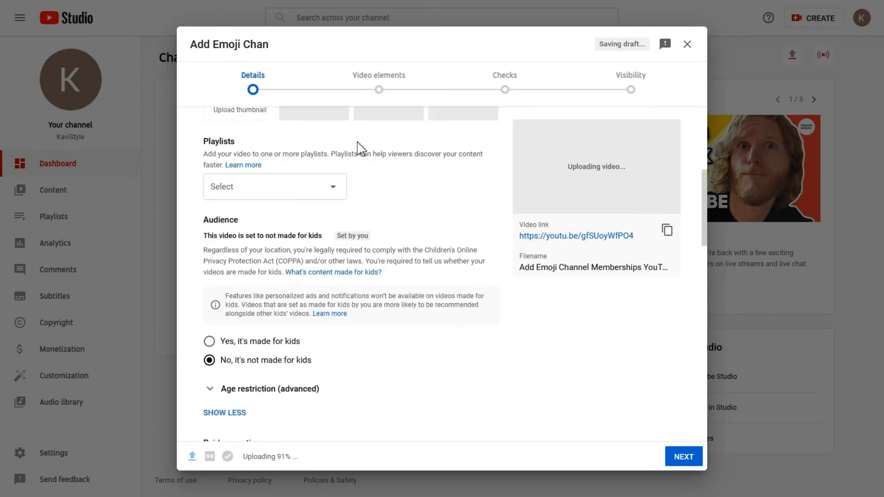
{"action": "scroll", "coordinate": [382, 83], "scroll_direction": "up", "scroll_amount": 3}
{"action": "left_click", "coordinate": [381, 83]}
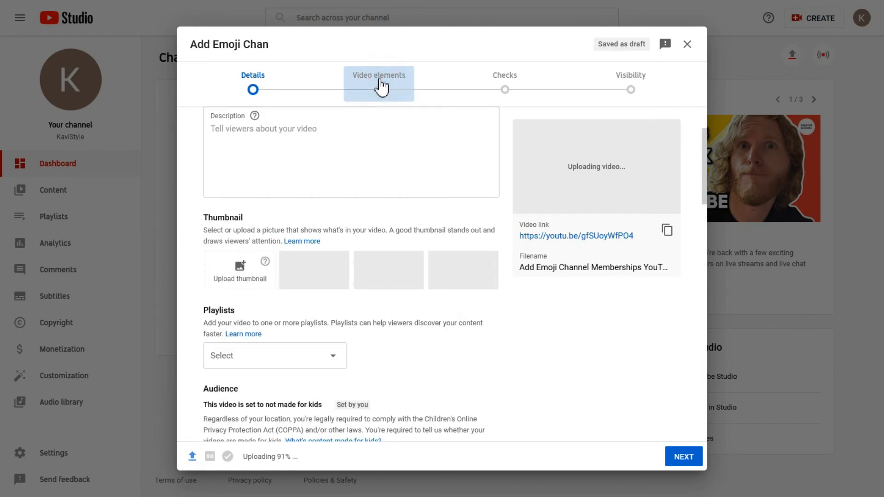
{"action": "left_click", "coordinate": [661, 235]}
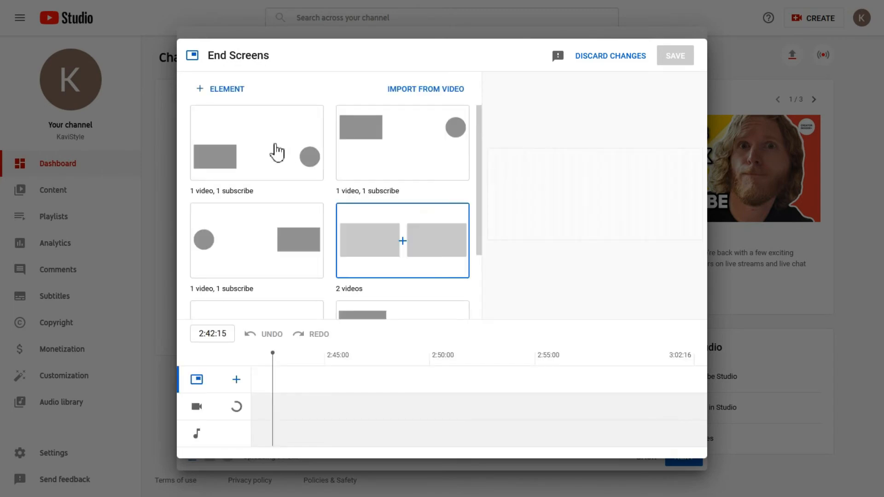
Step: Try a 1 video, 1 subscribe end screen template, then discard the end screen changes
{"action": "left_click", "coordinate": [259, 143]}
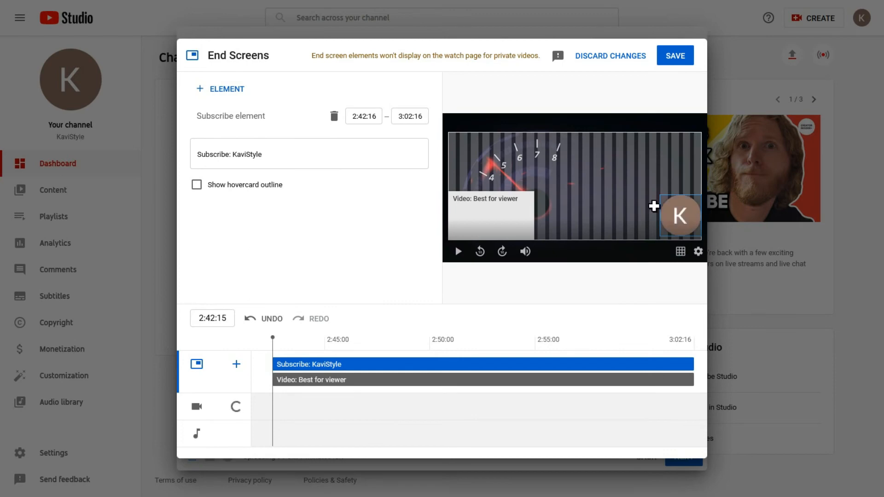
{"action": "left_click", "coordinate": [674, 211]}
{"action": "left_click_drag", "start_coordinate": [674, 211], "coordinate": [626, 181]}
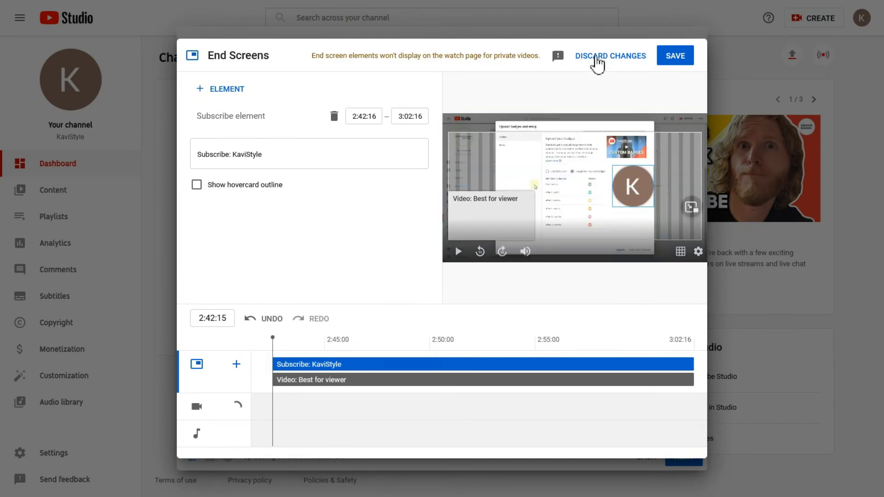
{"action": "left_click", "coordinate": [595, 56]}
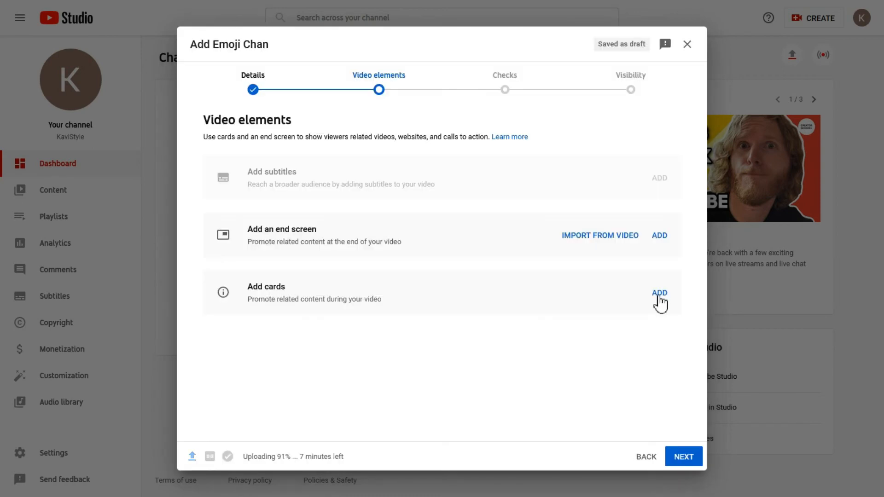
Step: Start a video card at 0:31:00, close the video chooser, and discard the cards changes
{"action": "left_click", "coordinate": [659, 296]}
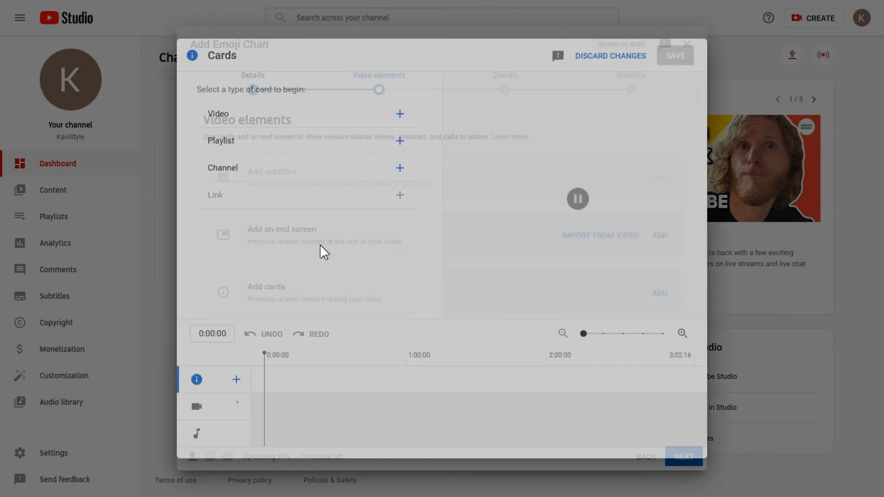
{"action": "left_click", "coordinate": [338, 359]}
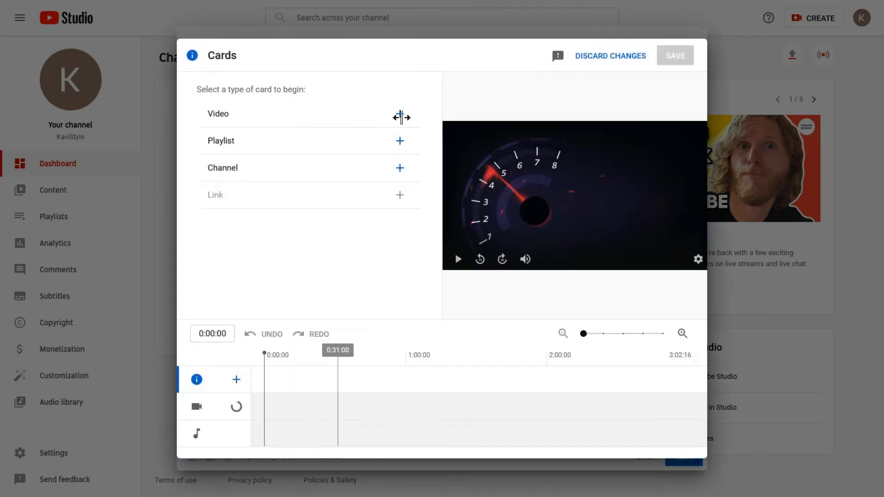
{"action": "left_click", "coordinate": [399, 115]}
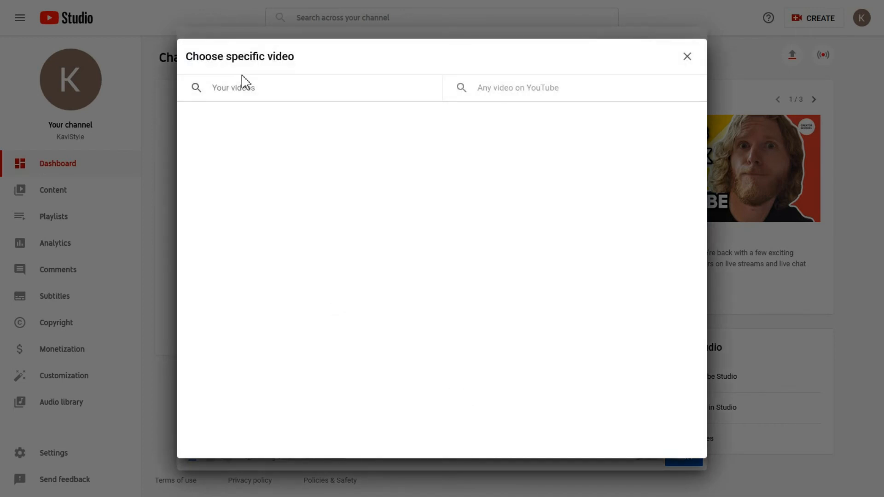
{"action": "left_click", "coordinate": [244, 91]}
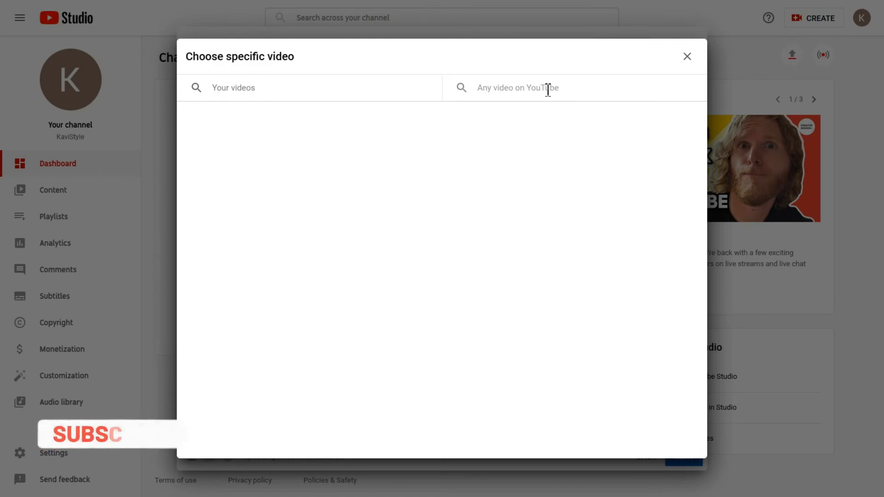
{"action": "left_click", "coordinate": [687, 56]}
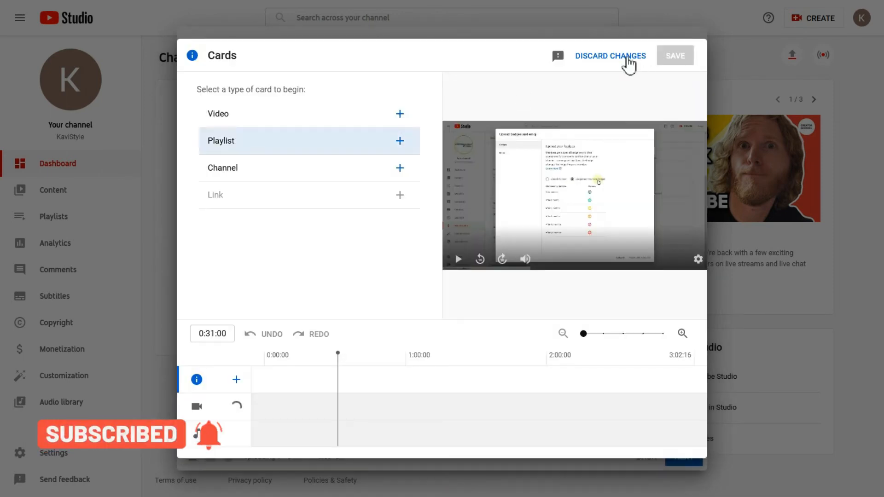
{"action": "left_click", "coordinate": [618, 57]}
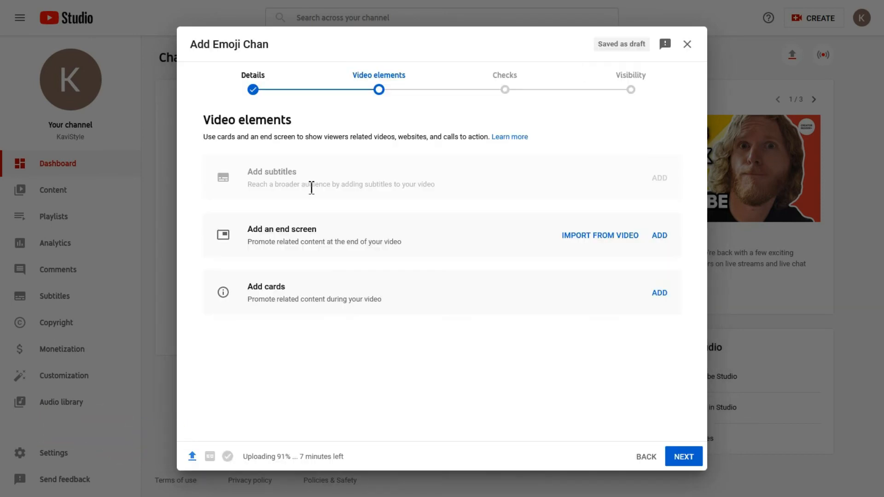
Step: Pass Checks, try Private and Unlisted, schedule for Aug 6, 2021 12:00 AM, then return to Details
{"action": "left_click", "coordinate": [495, 91]}
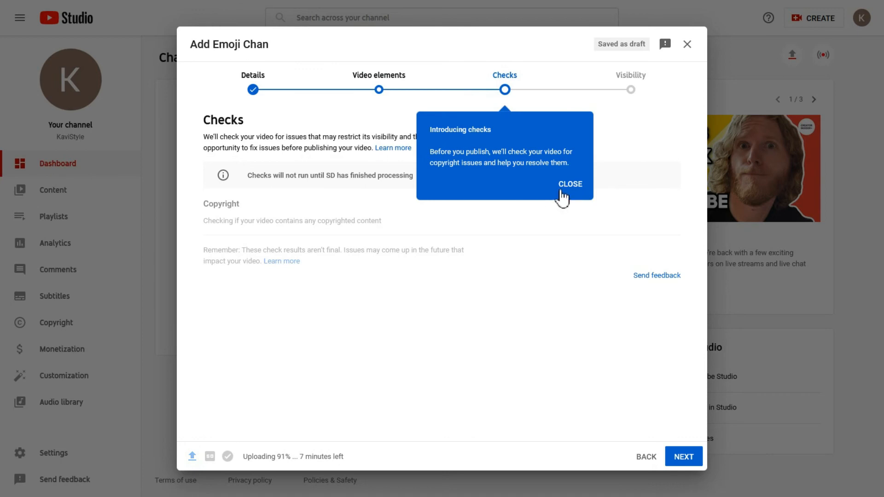
{"action": "left_click", "coordinate": [567, 188]}
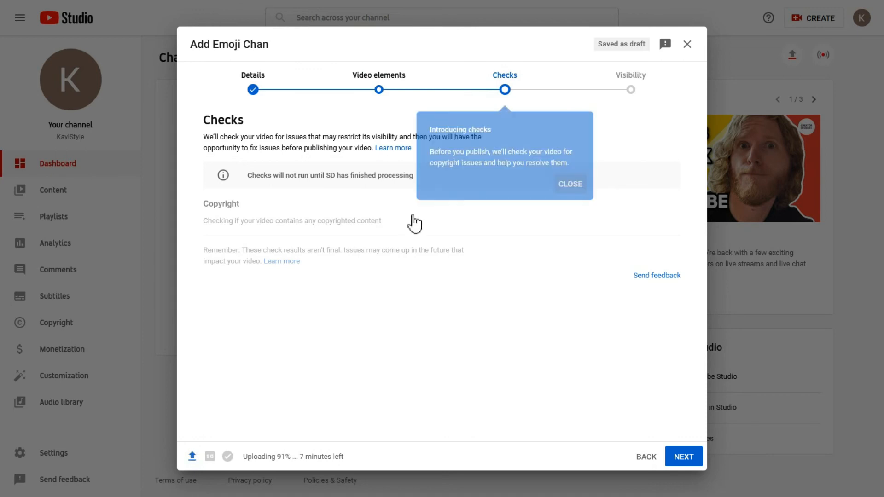
{"action": "left_click", "coordinate": [634, 91]}
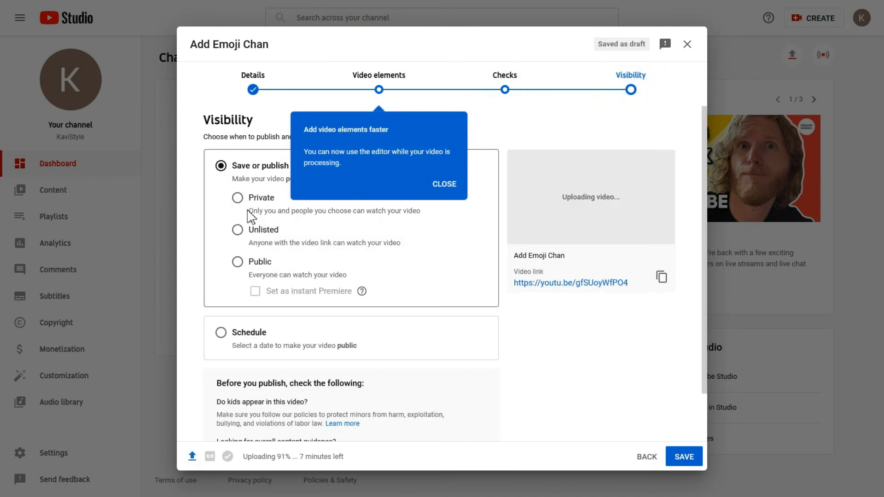
{"action": "left_click", "coordinate": [235, 203]}
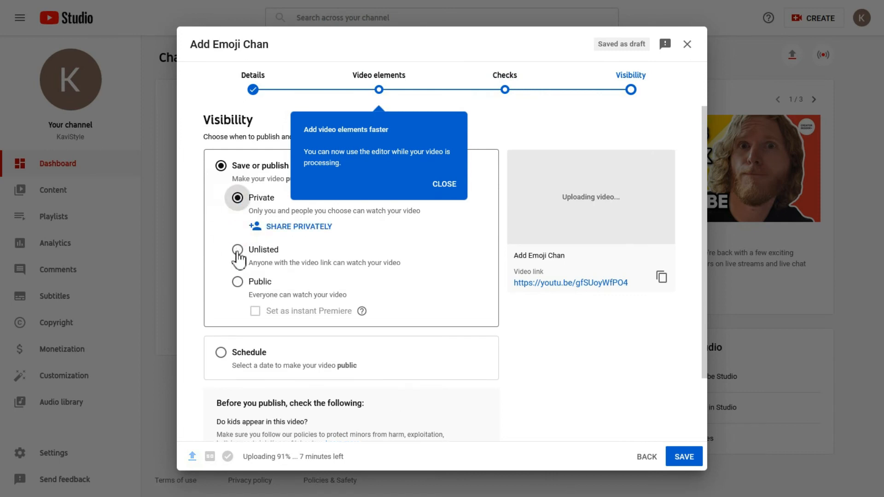
{"action": "left_click", "coordinate": [238, 252]}
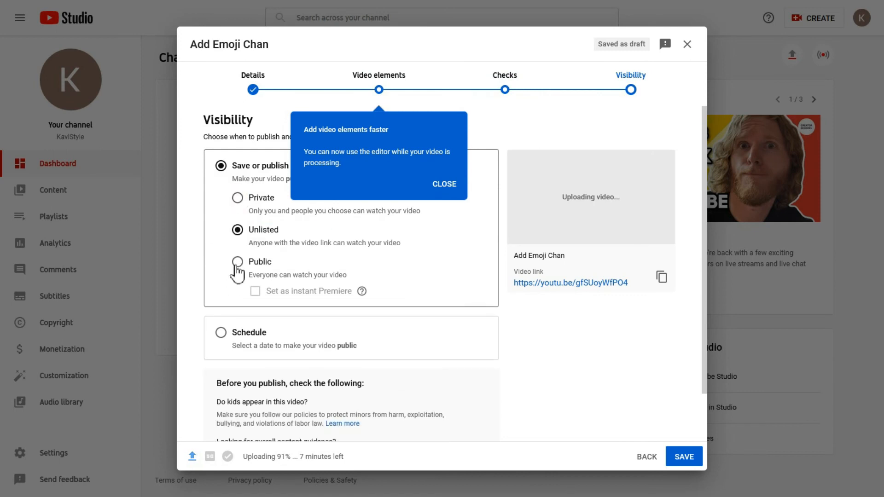
{"action": "left_click", "coordinate": [443, 184]}
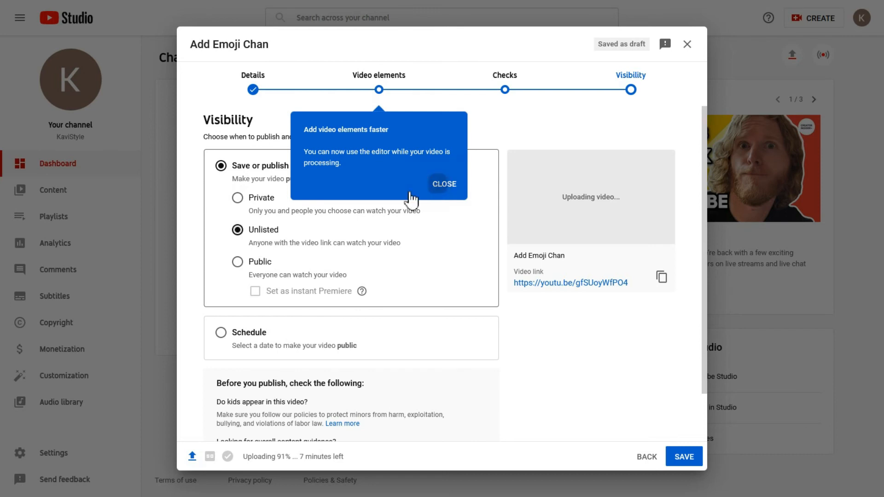
{"action": "left_click", "coordinate": [221, 333]}
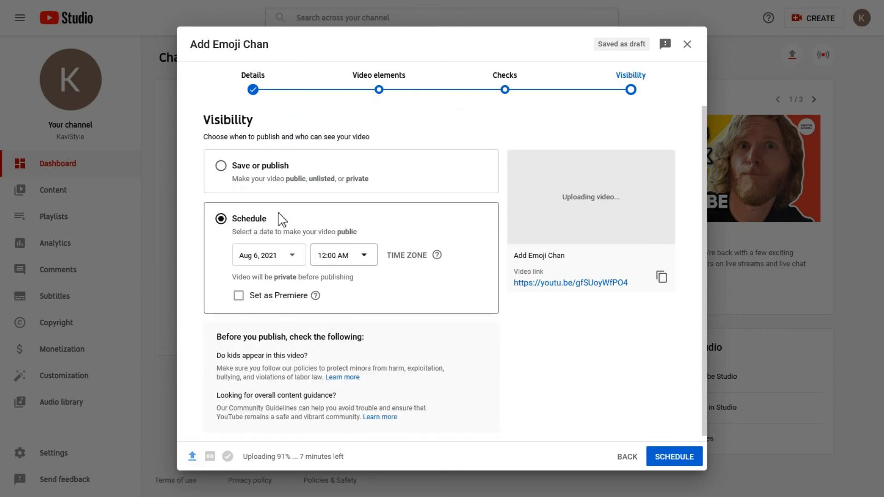
{"action": "left_click", "coordinate": [257, 93]}
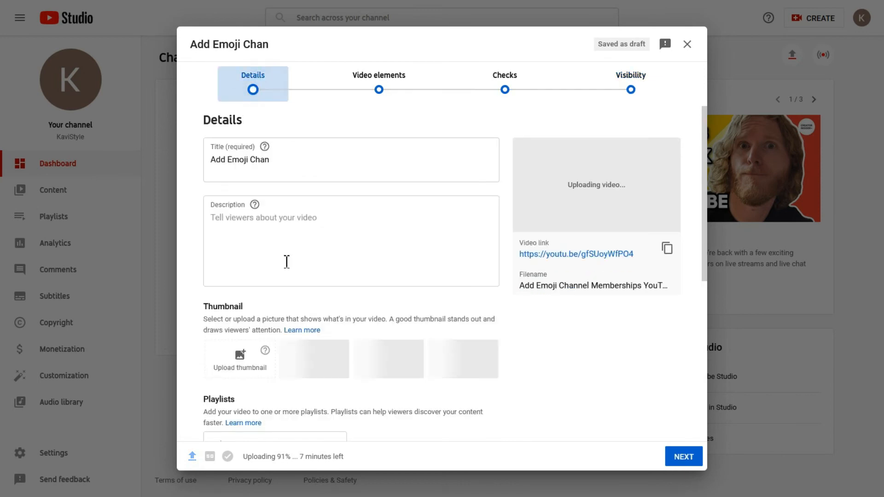
Step: Attempt a custom thumbnail upload and begin phone verification from the access prompt
{"action": "scroll", "coordinate": [283, 271], "scroll_direction": "down", "scroll_amount": 4}
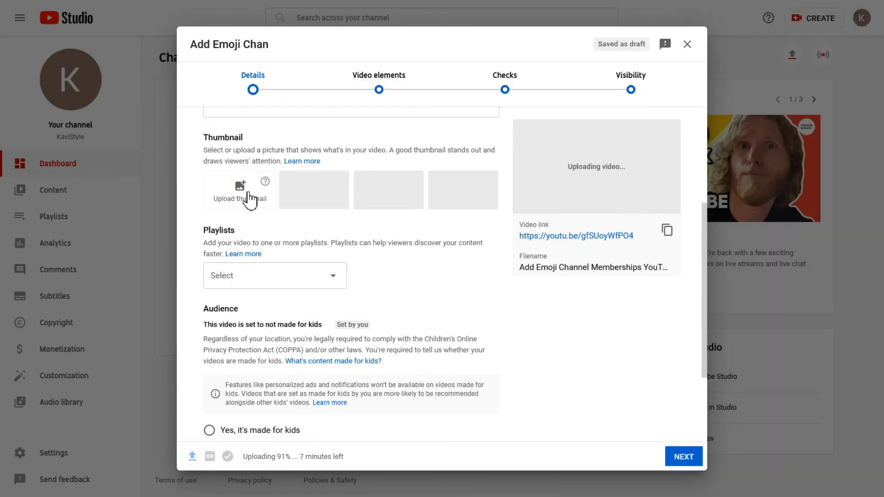
{"action": "left_click", "coordinate": [249, 199]}
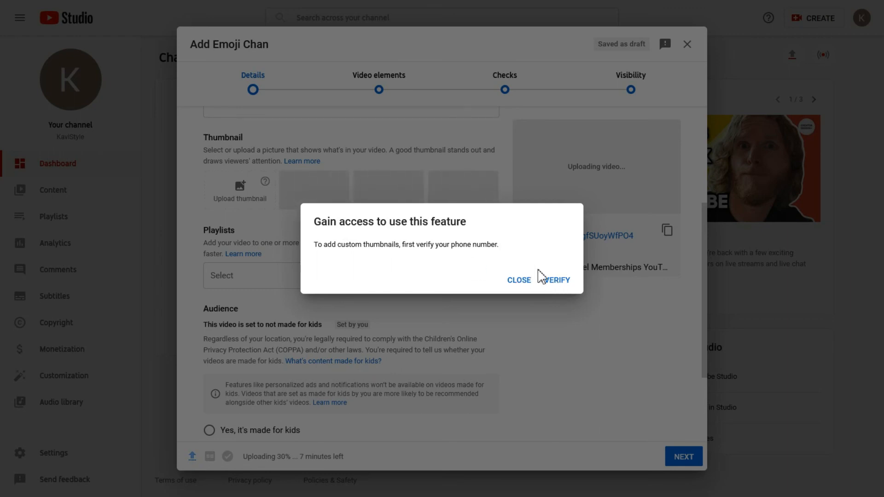
{"action": "left_click", "coordinate": [555, 282]}
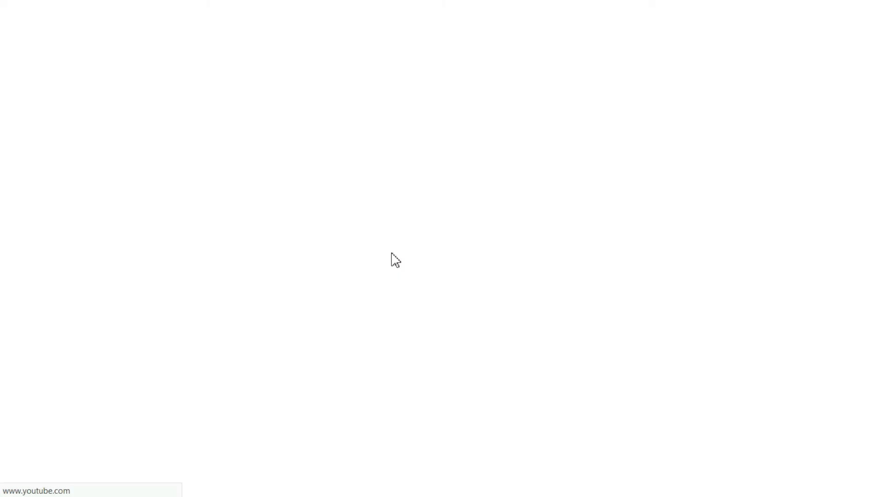
Step: Enter the phone number and the 6-digit text-message code to confirm verification
{"action": "left_click", "coordinate": [129, 254]}
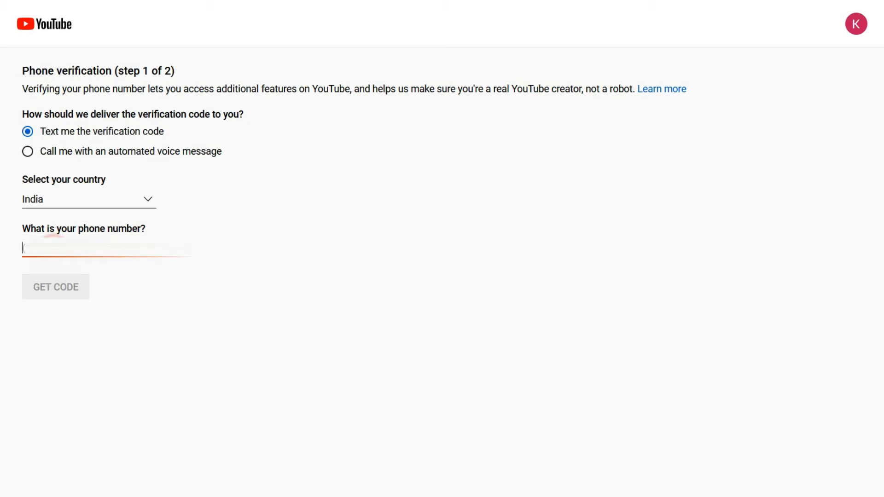
{"action": "type", "text": "7"}
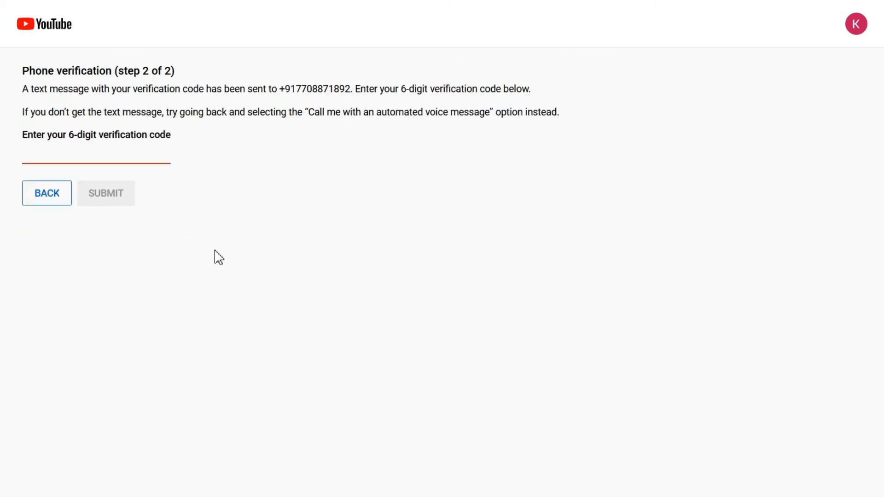
{"action": "left_click", "coordinate": [46, 158]}
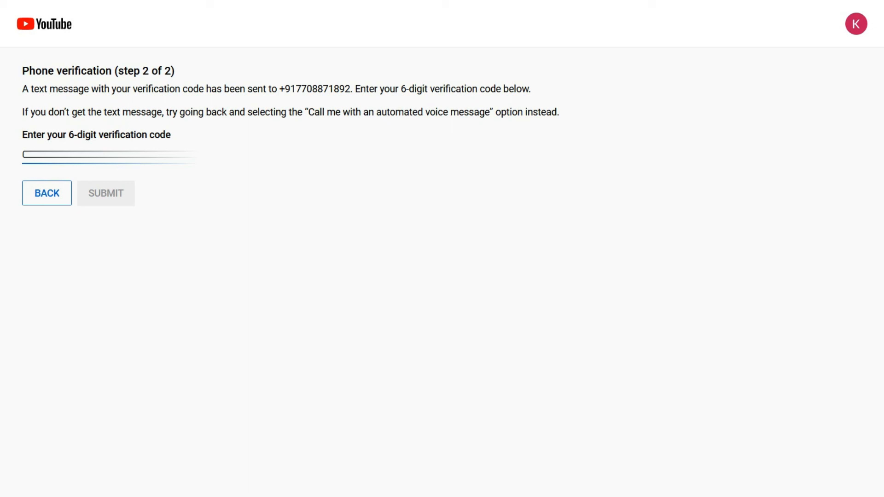
{"action": "type", "text": "*"}
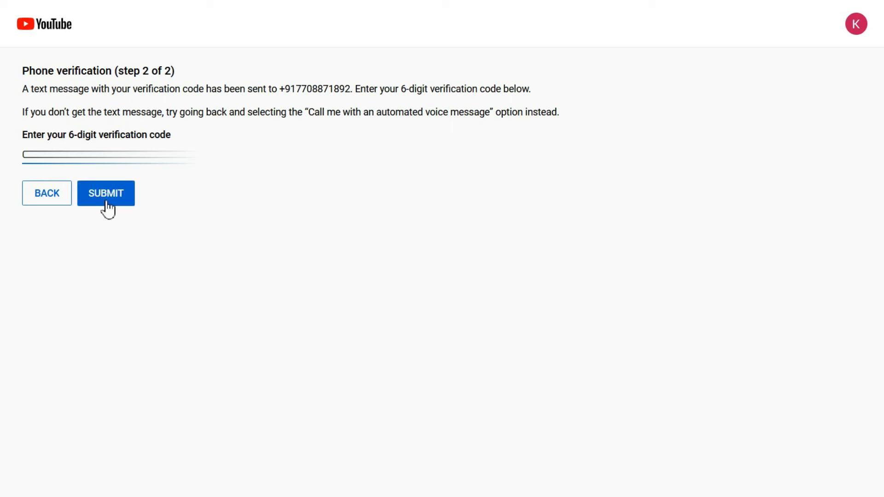
{"action": "left_click", "coordinate": [109, 197]}
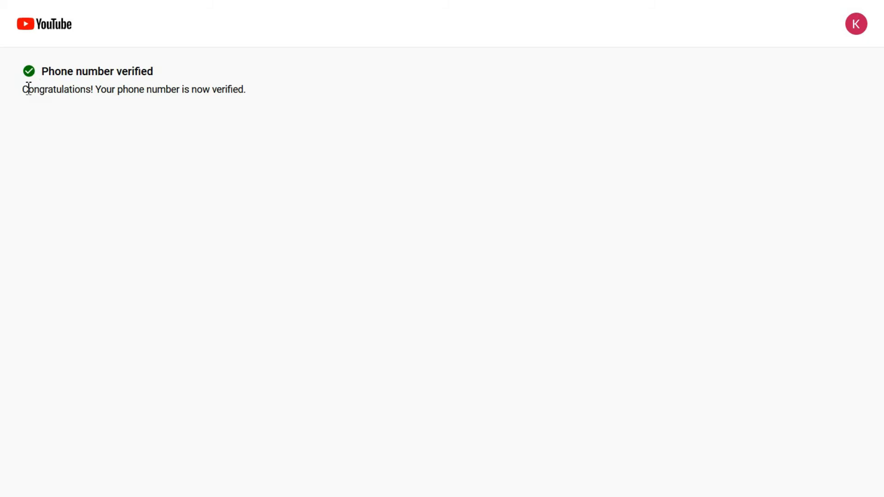
{"action": "left_click_drag", "start_coordinate": [28, 89], "coordinate": [217, 90]}
{"action": "left_click", "coordinate": [217, 90]}
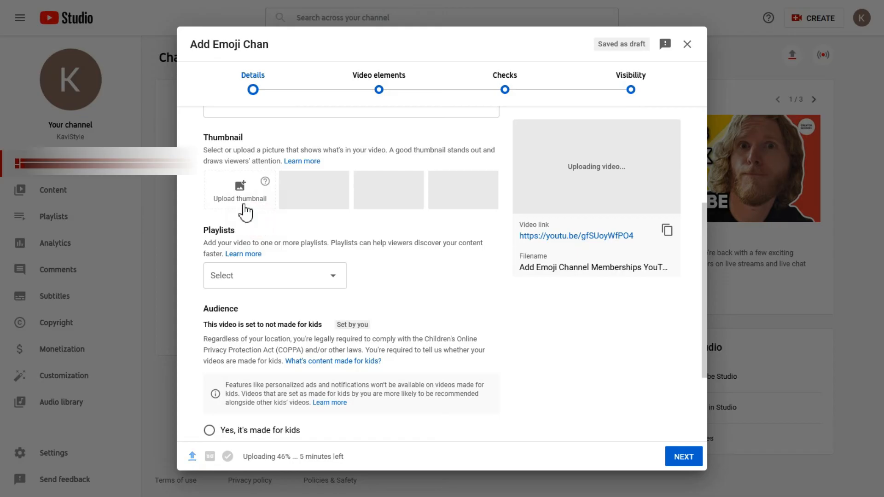
Step: Retry the custom thumbnail, cancel the file picker without choosing an image, and close the upload window
{"action": "left_click", "coordinate": [243, 196]}
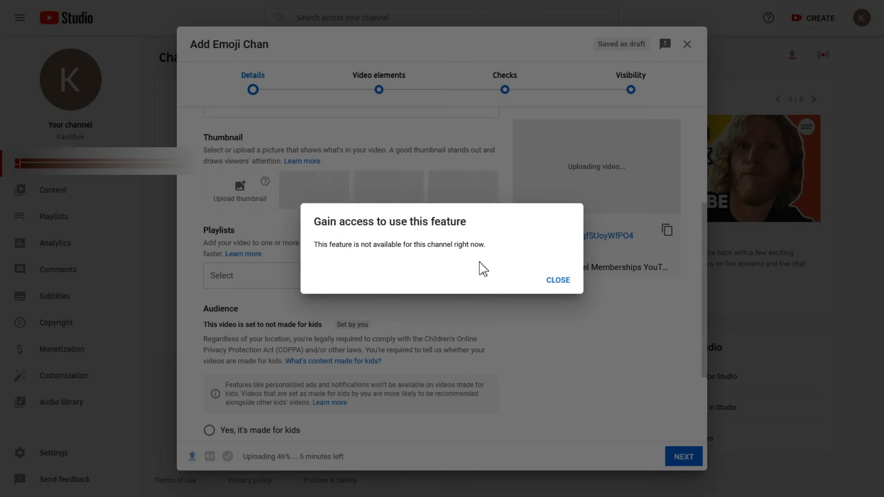
{"action": "left_click", "coordinate": [562, 280]}
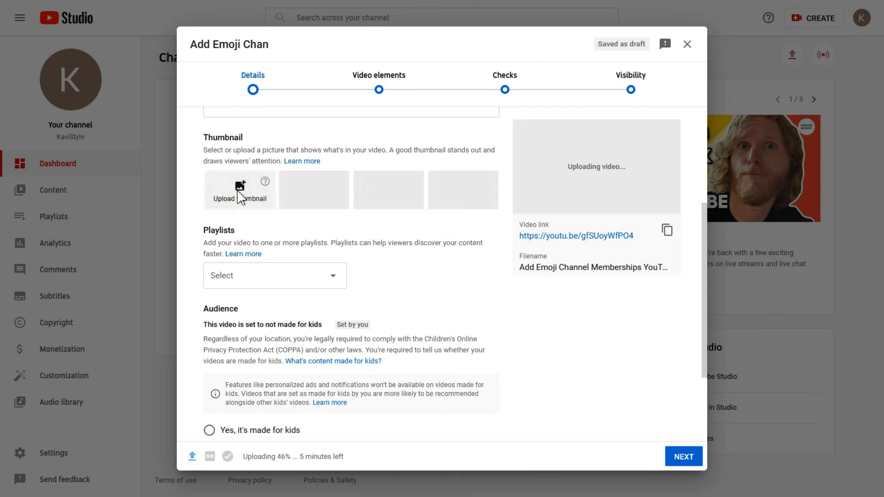
{"action": "left_click", "coordinate": [240, 197]}
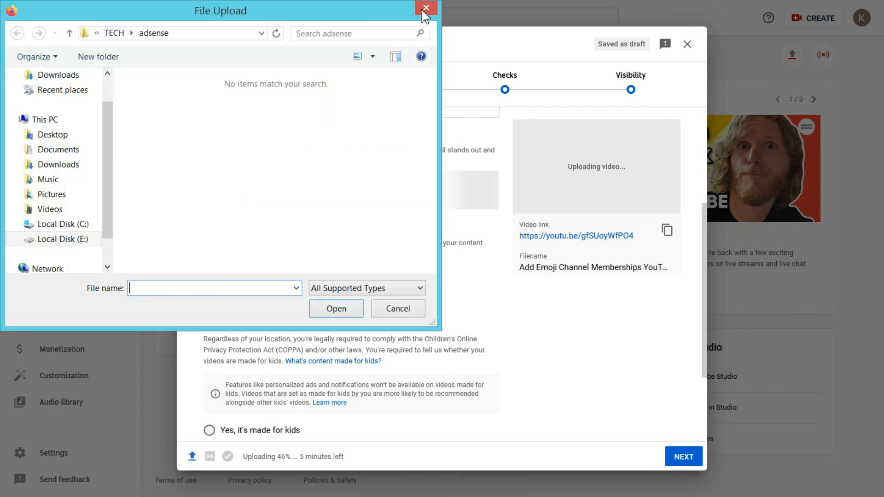
{"action": "key", "text": "Escape"}
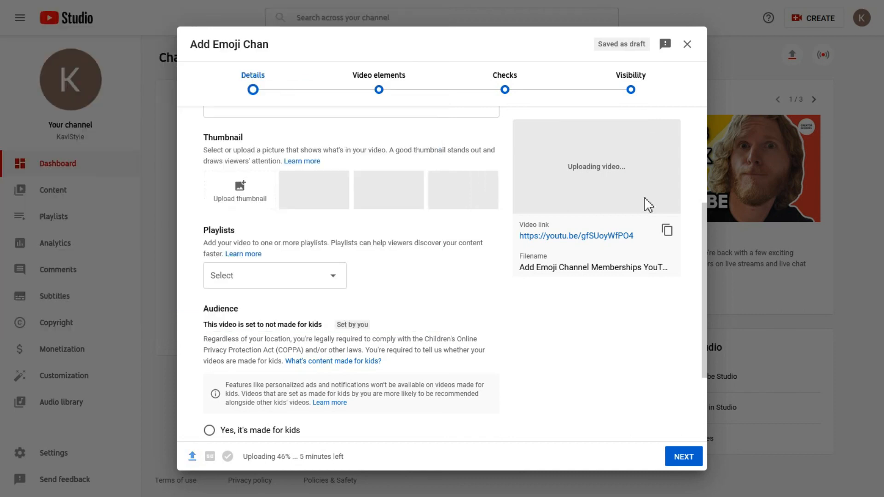
{"action": "left_click", "coordinate": [687, 51]}
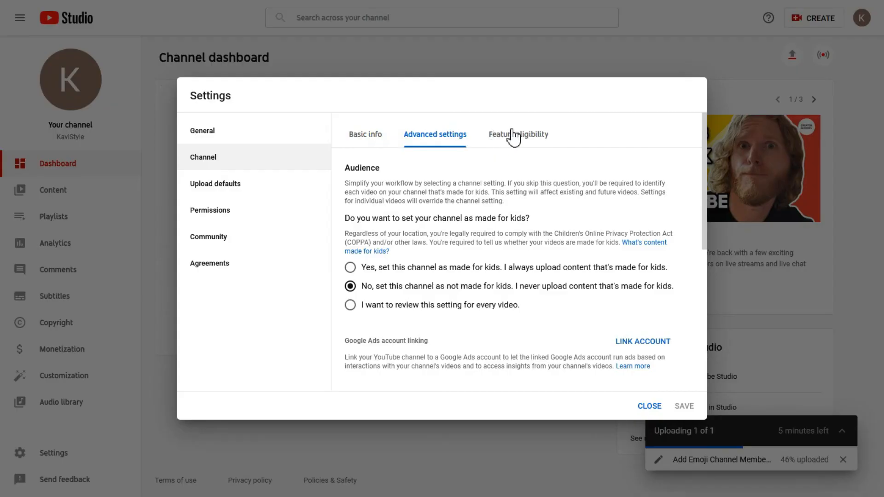
Step: In Feature eligibility, expand the Default Features and phone-verification feature panels
{"action": "left_click", "coordinate": [513, 135]}
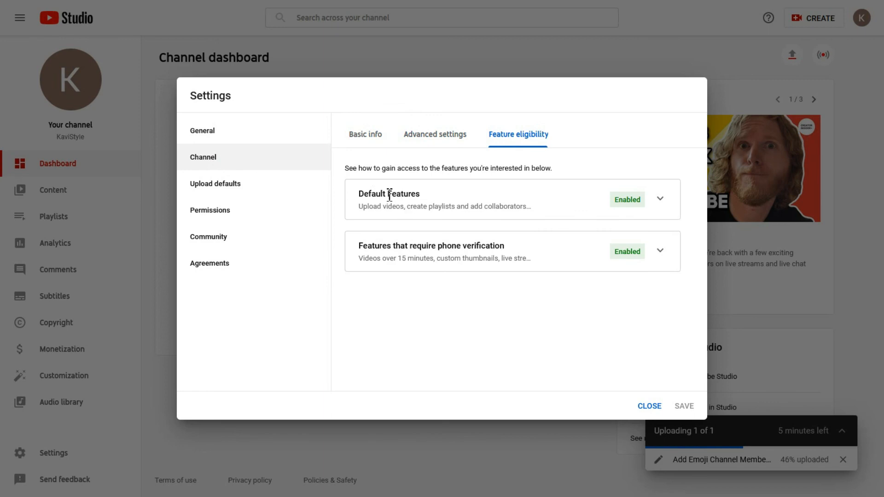
{"action": "double_click", "coordinate": [362, 194]}
{"action": "left_click", "coordinate": [458, 199]}
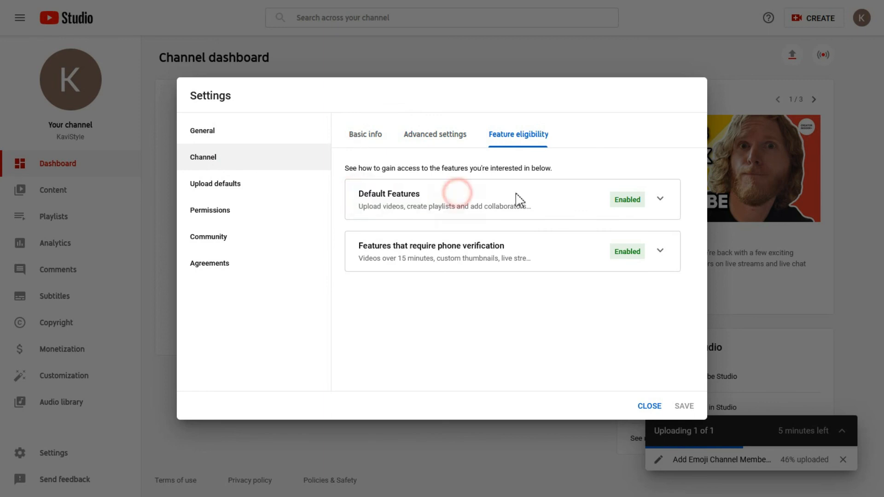
{"action": "left_click", "coordinate": [660, 199]}
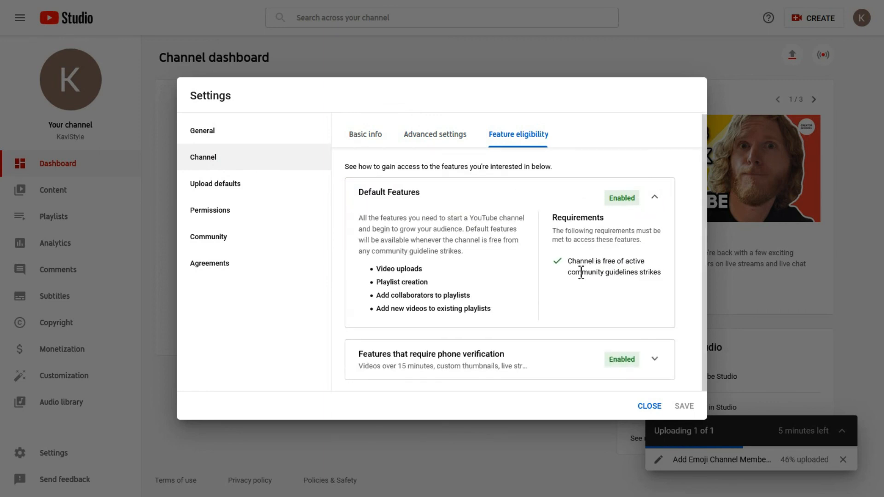
{"action": "left_click", "coordinate": [654, 359]}
Step: Browse the Upload defaults and Permissions settings, then close Settings
{"action": "scroll", "coordinate": [534, 294], "scroll_direction": "down", "scroll_amount": 1}
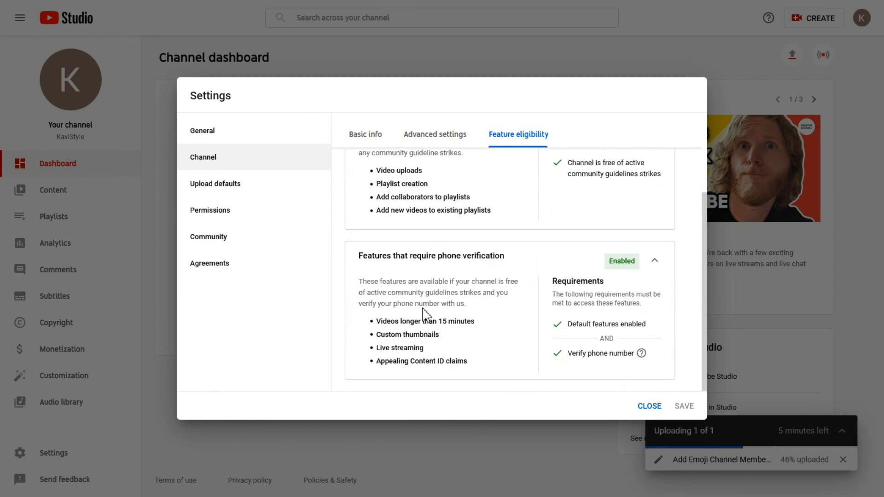
{"action": "left_click", "coordinate": [215, 187]}
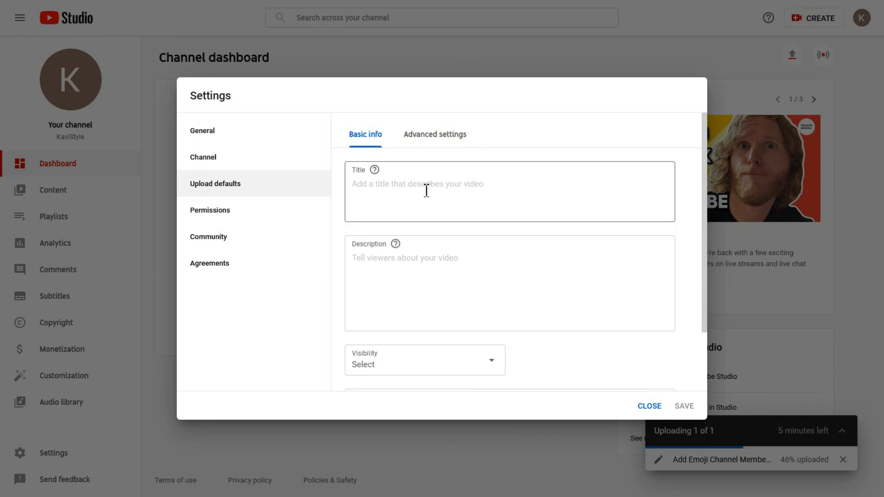
{"action": "left_click", "coordinate": [437, 134]}
{"action": "scroll", "coordinate": [435, 195], "scroll_direction": "down", "scroll_amount": 1}
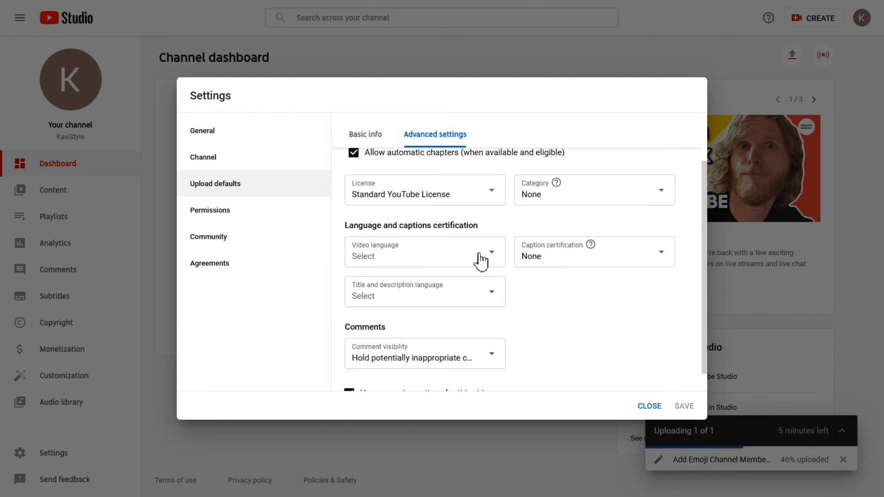
{"action": "scroll", "coordinate": [465, 251], "scroll_direction": "down", "scroll_amount": 1}
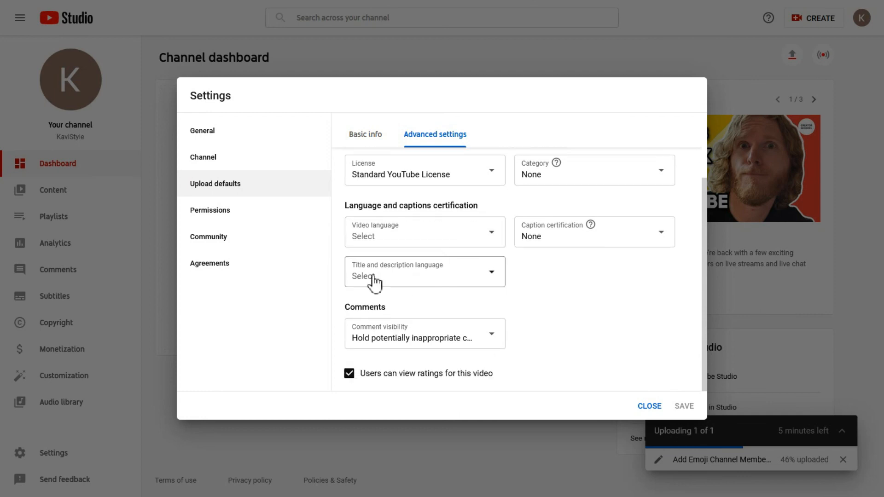
{"action": "left_click", "coordinate": [227, 214]}
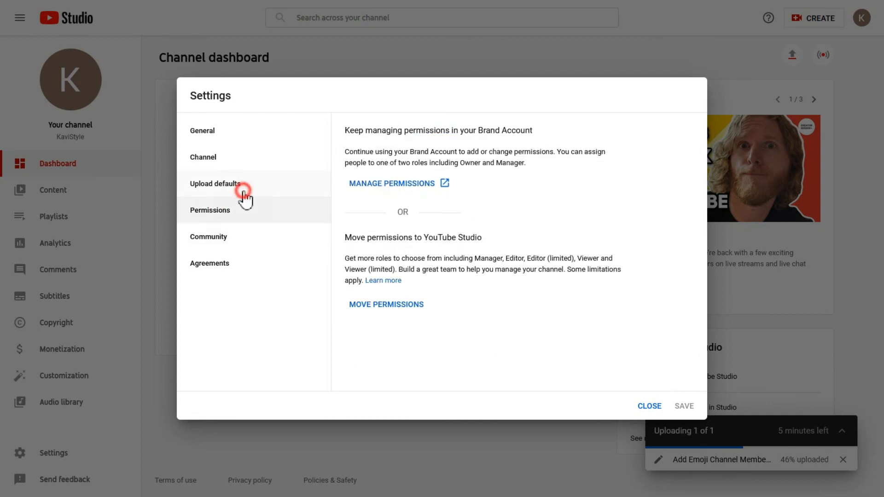
{"action": "left_click", "coordinate": [243, 191]}
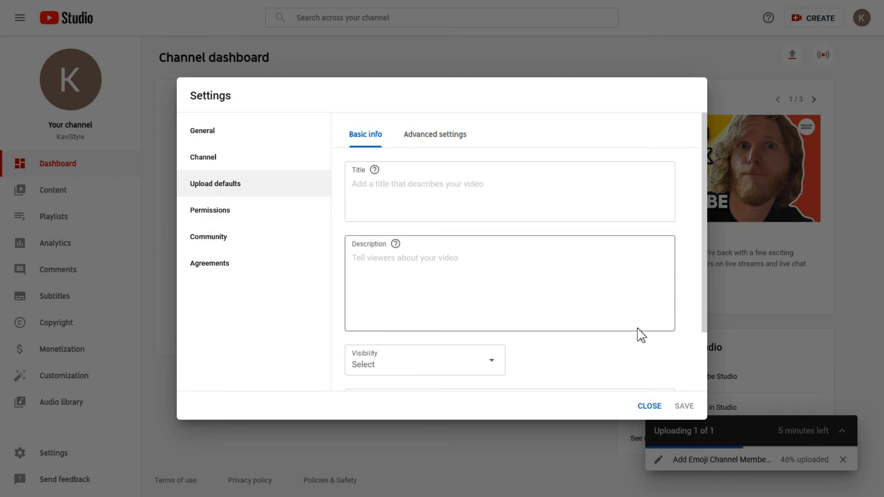
{"action": "left_click", "coordinate": [654, 408]}
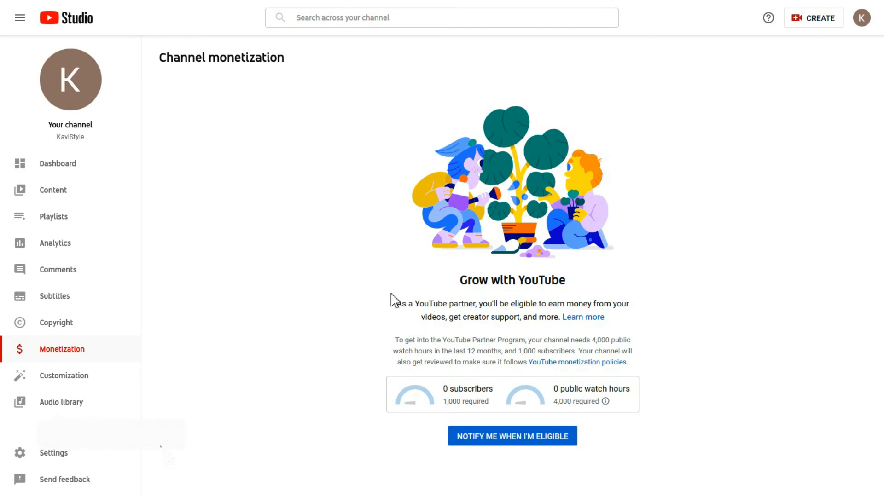
Step: Review the 1,000-subscriber and 4,000 public watch hour requirements, then request notification when eligible
{"action": "left_click_drag", "start_coordinate": [469, 285], "coordinate": [583, 284]}
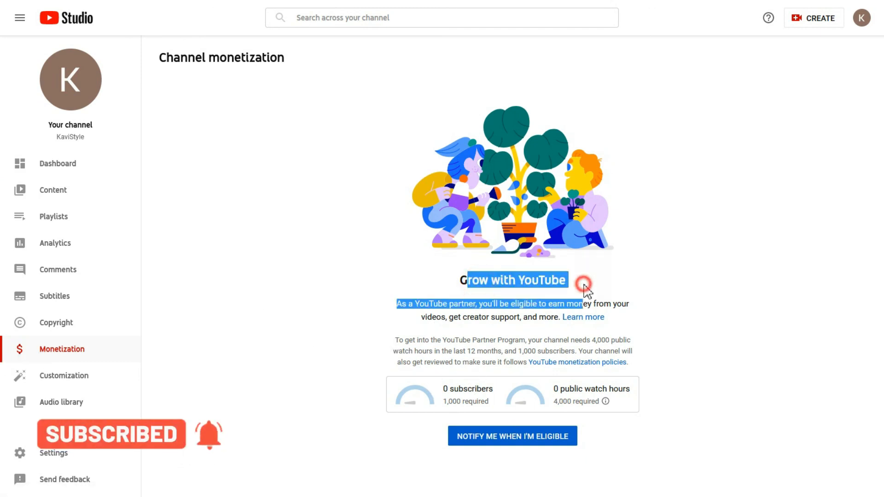
{"action": "left_click", "coordinate": [583, 284]}
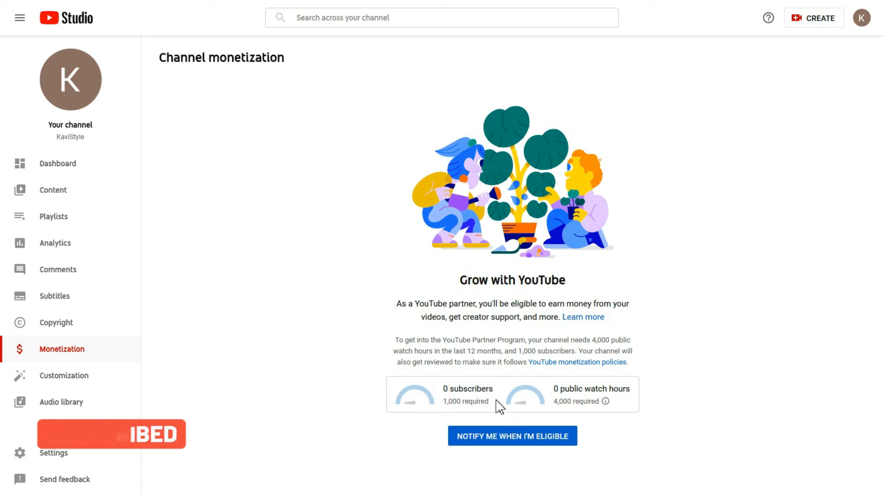
{"action": "mouse_move", "coordinate": [550, 404]}
{"action": "left_click_drag", "start_coordinate": [555, 388], "coordinate": [602, 411]}
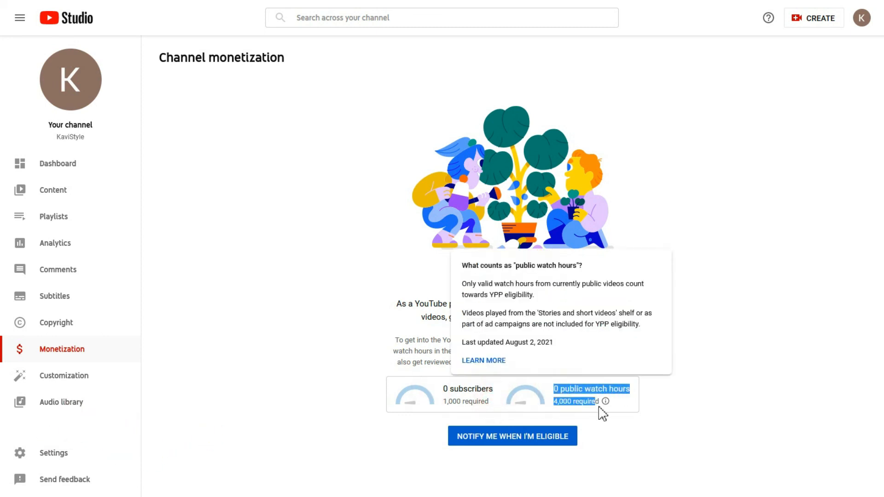
{"action": "left_click", "coordinate": [602, 409]}
{"action": "left_click", "coordinate": [573, 381]}
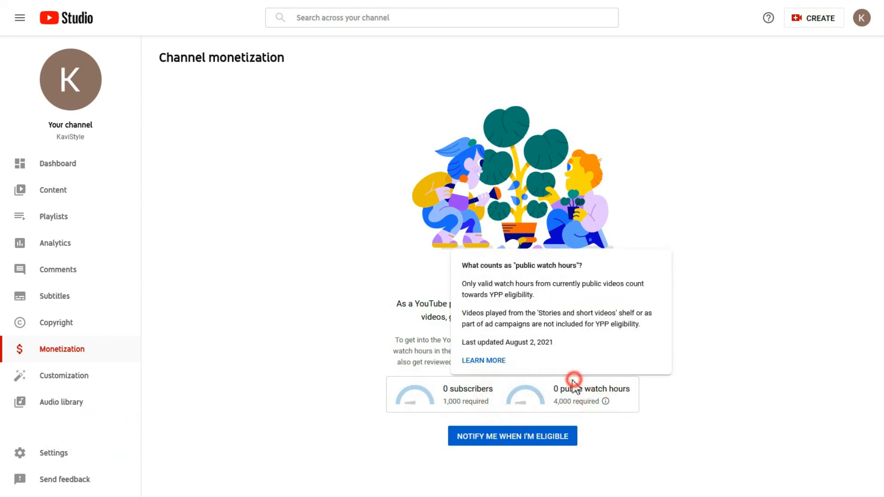
{"action": "left_click", "coordinate": [492, 441]}
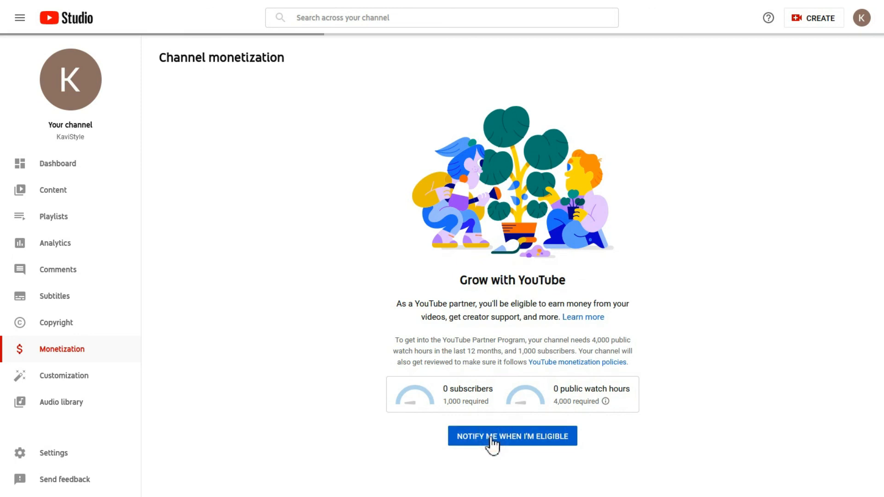